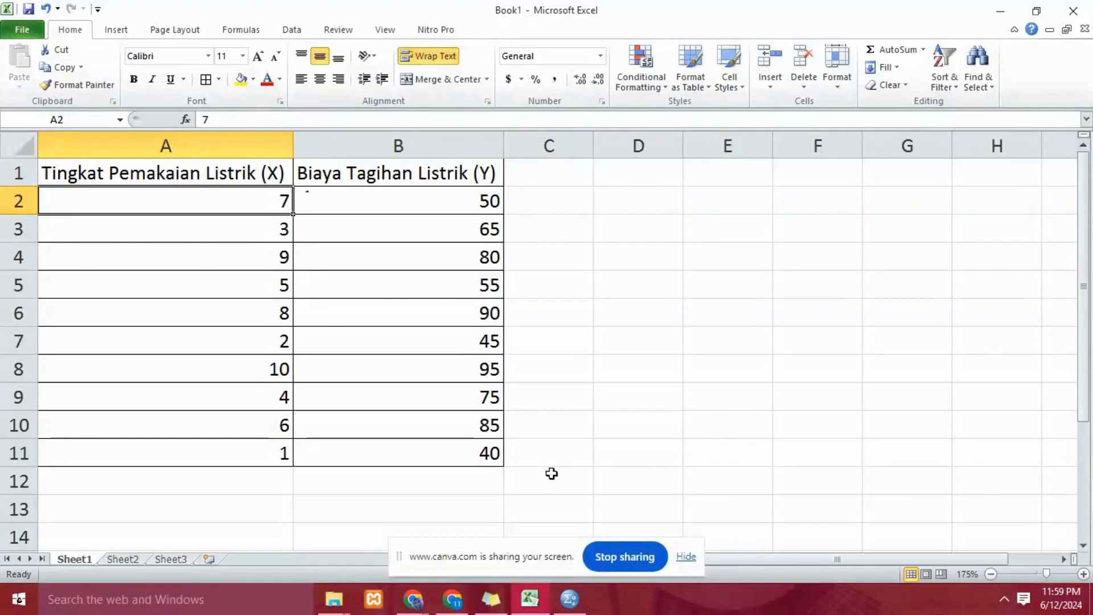
- Switch to the SPSS Data Editor and define two variables named x and y in the first two rows
mouse_move(566, 608)
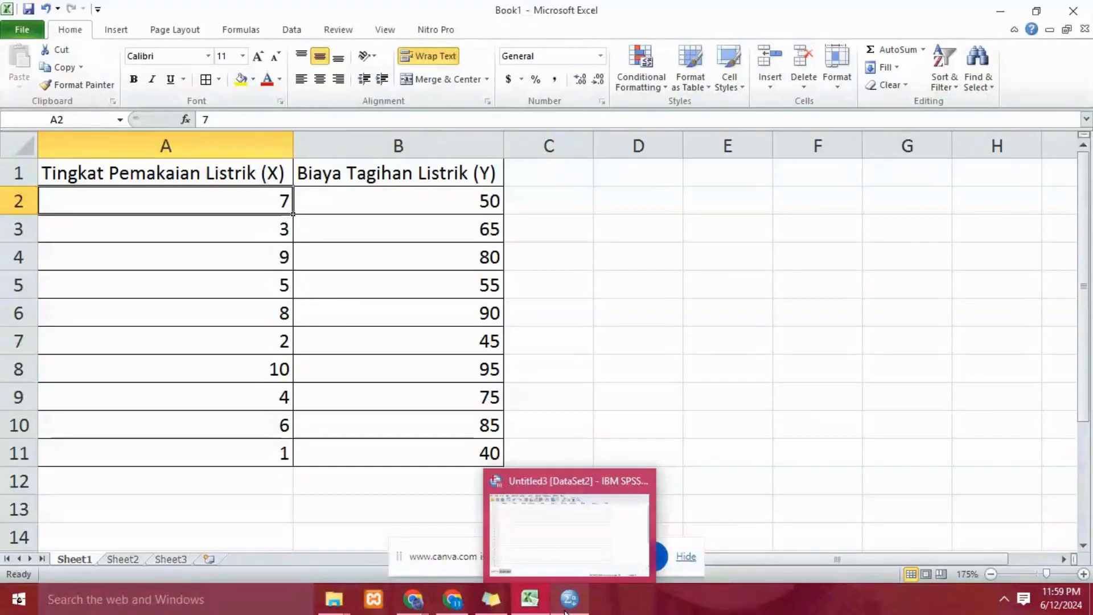
click(558, 558)
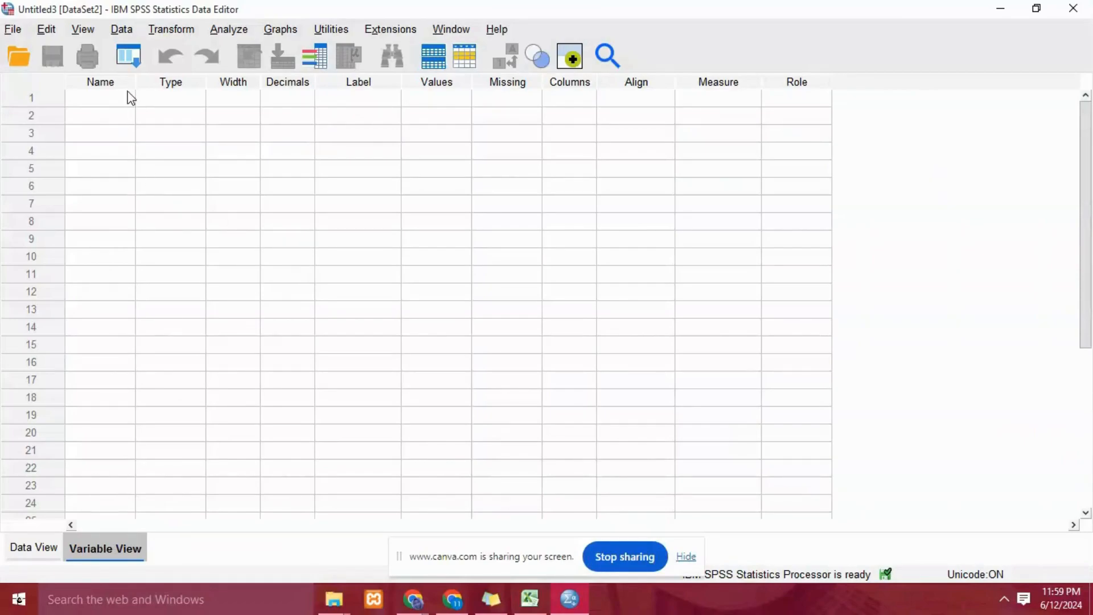
click(116, 104)
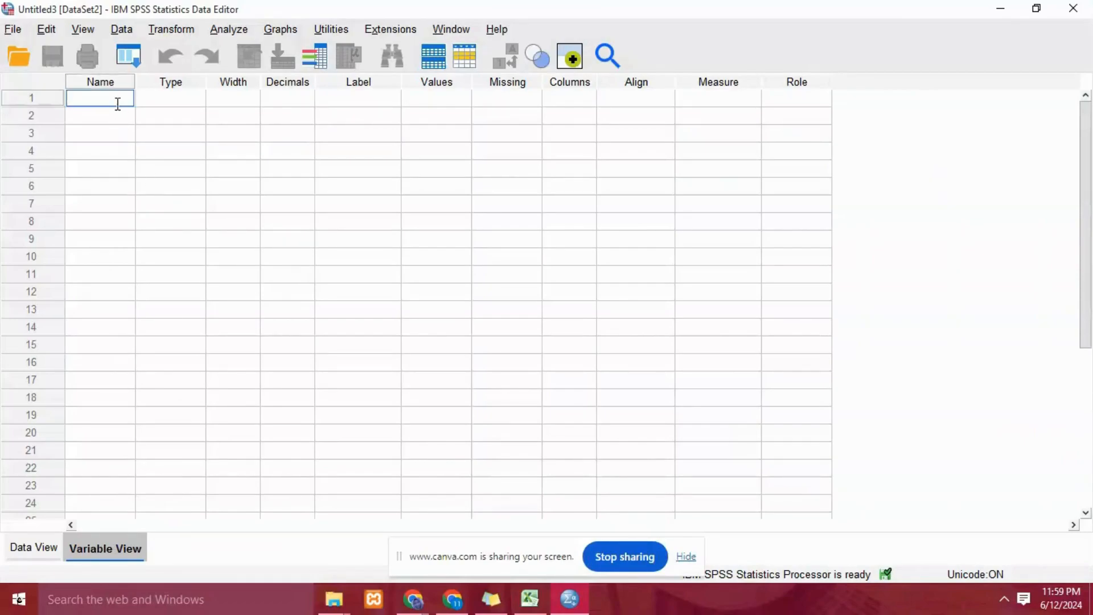
text(x)
click(116, 117)
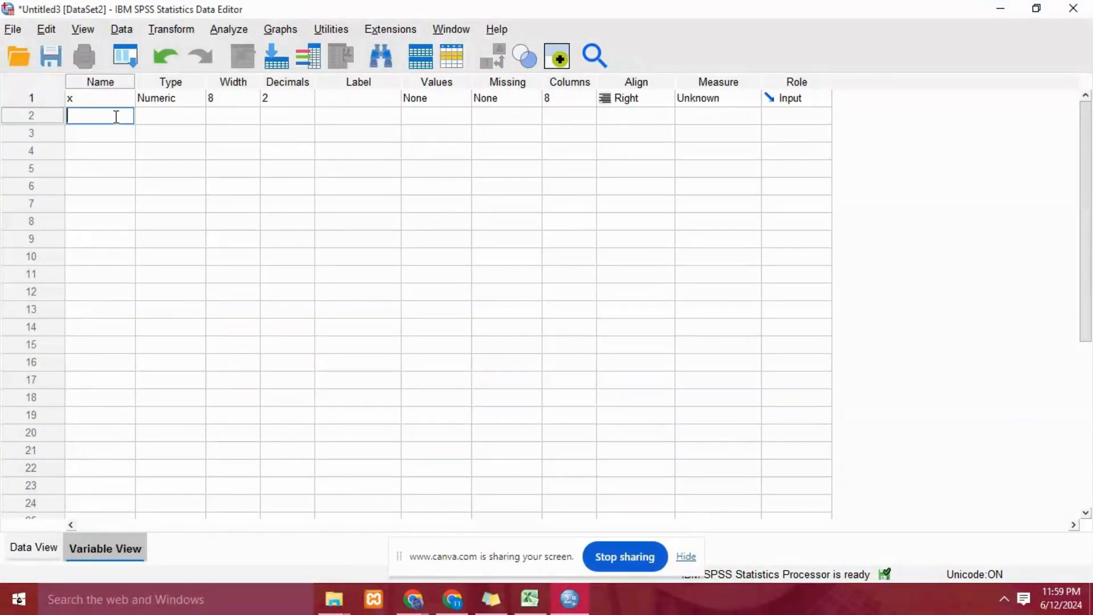
text(y)
- Set the decimals of both variables x and y to 0
click(296, 97)
click(308, 103)
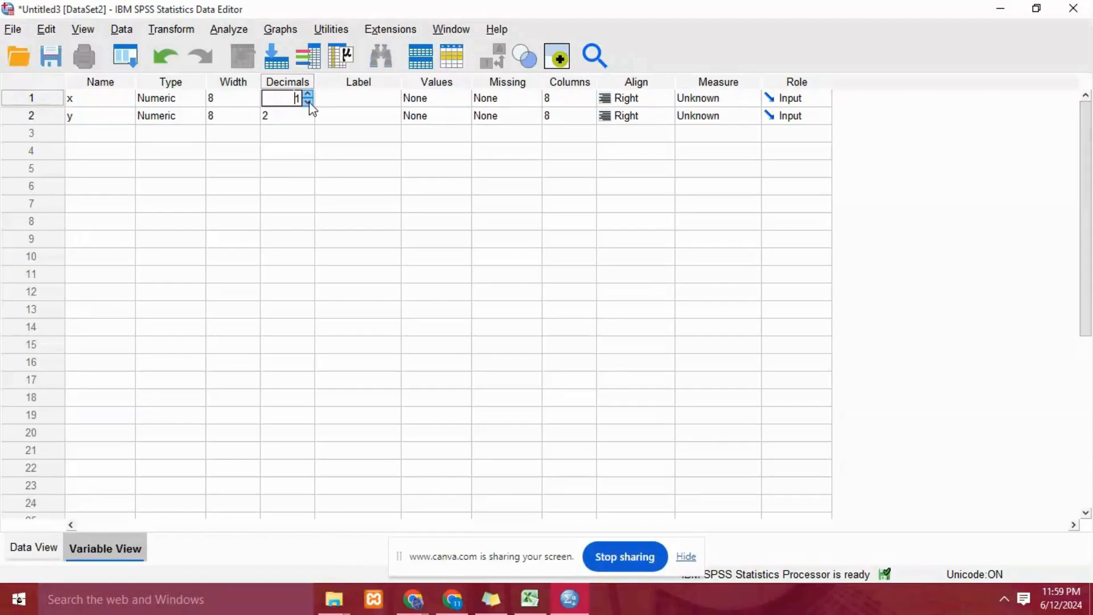
click(308, 102)
click(296, 115)
click(308, 120)
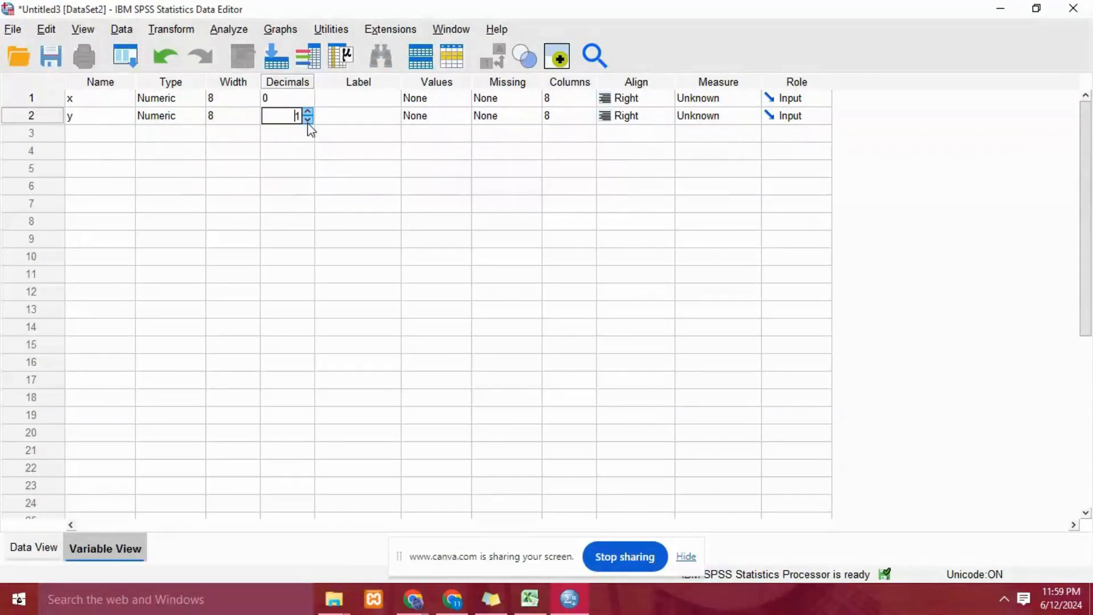
click(308, 121)
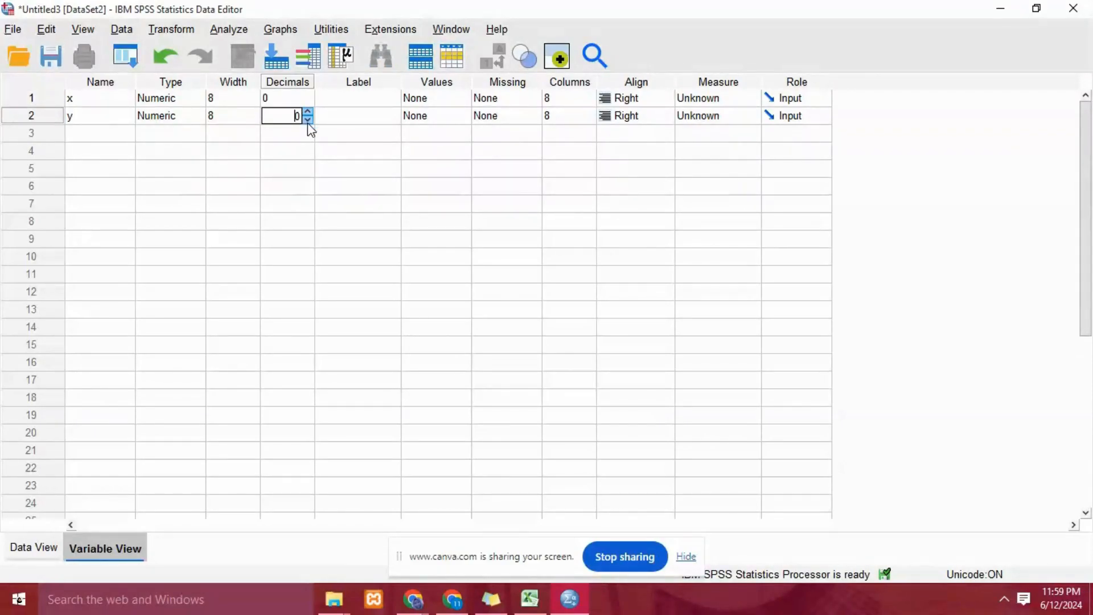
- Label variable x "Tingkat Pemakaian Listrik" and variable y "Biaya tagihan Listrik"
click(356, 96)
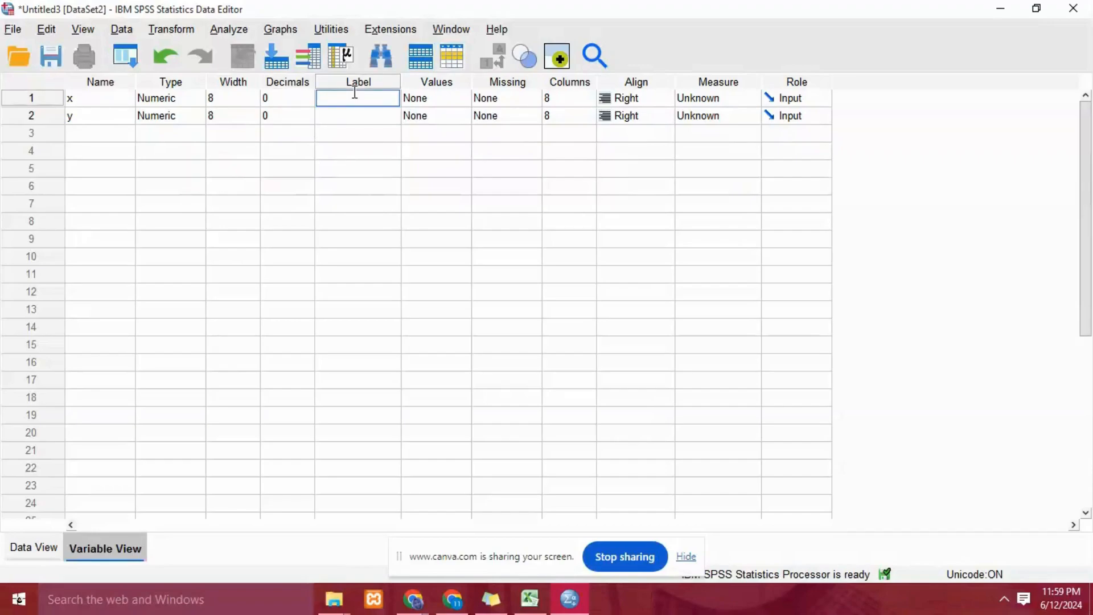
text(Tingkat Pemakaian Listrik)
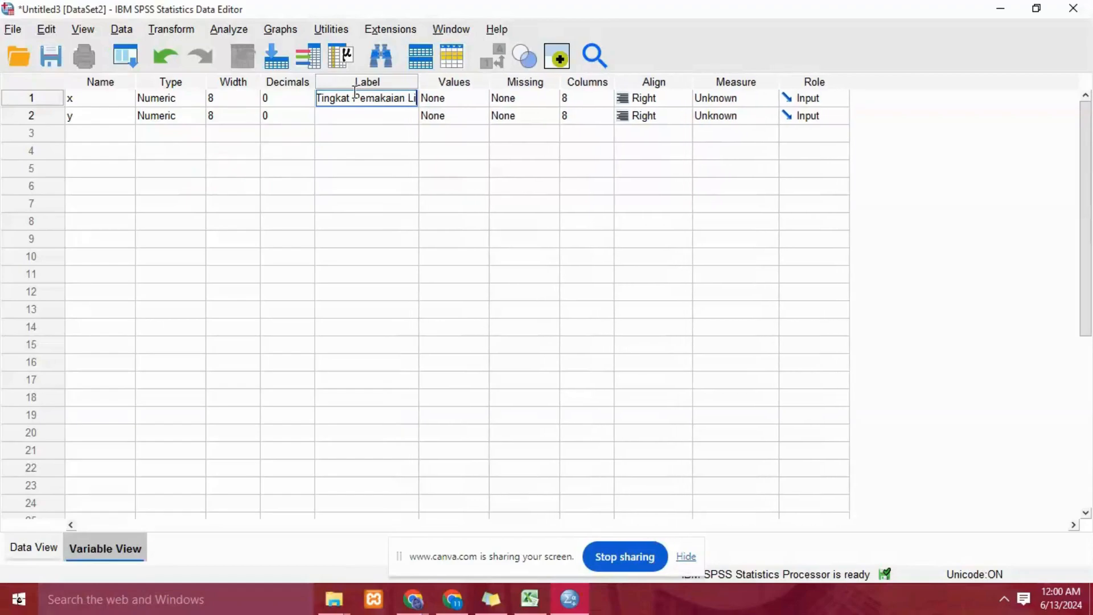
click(354, 115)
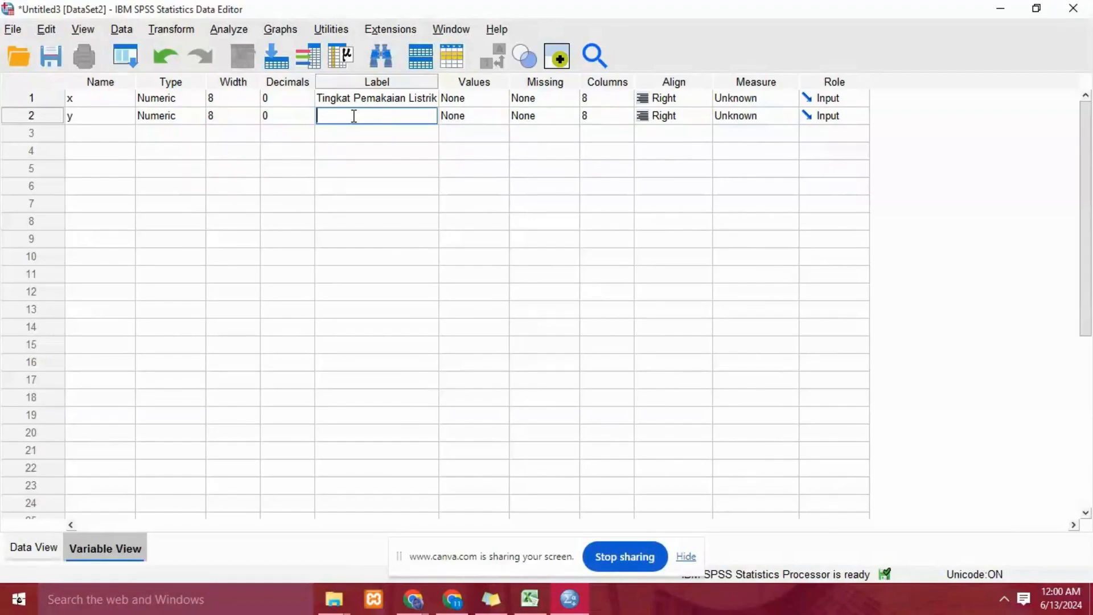
text(Biaya tagihan Listrik)
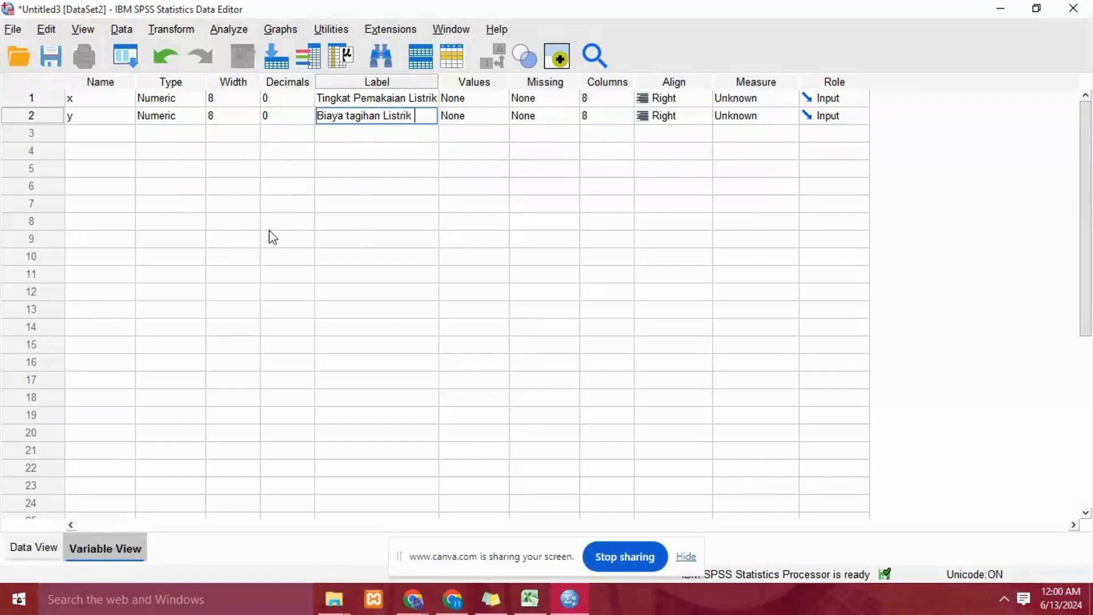
- Show the empty data grid, then switch to the Excel workbook Book1 and copy the data values in A2:B11
click(35, 548)
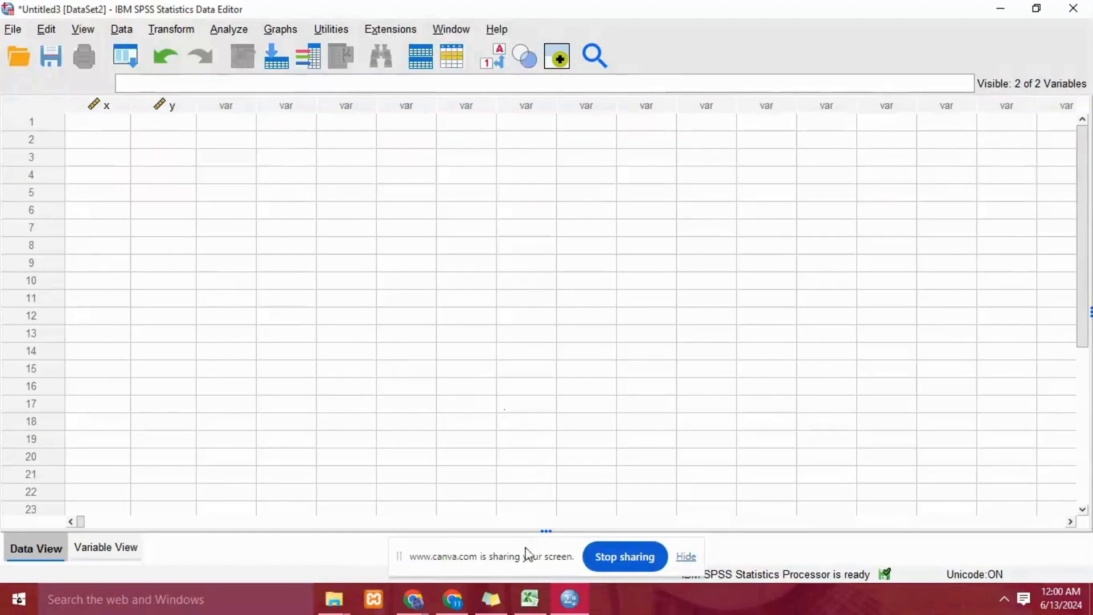
mouse_move(529, 598)
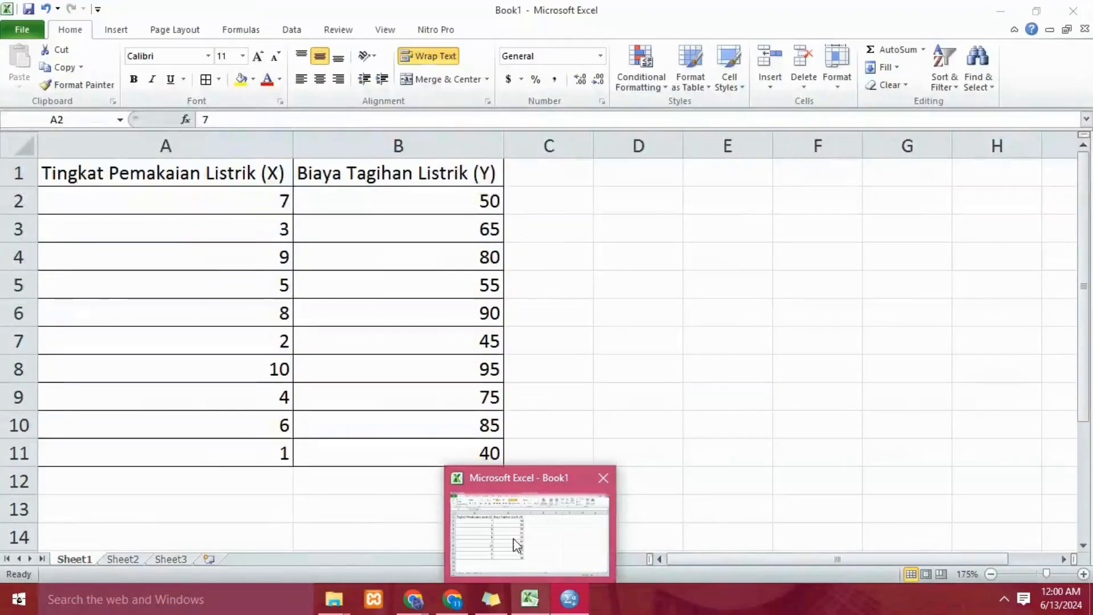
click(517, 543)
drag(235, 207, 371, 451)
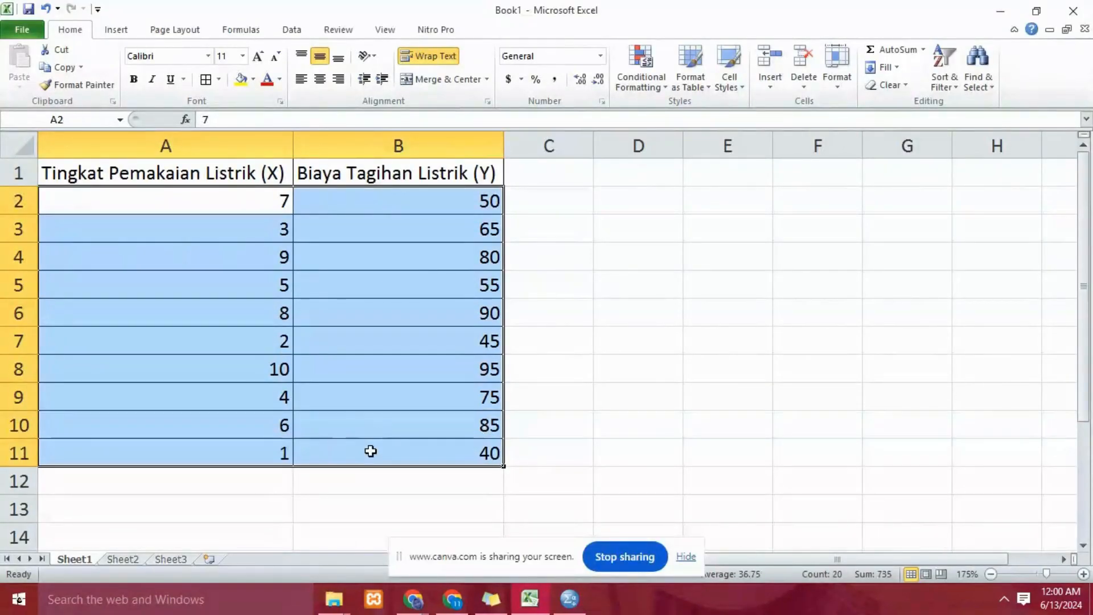
key(ctrl+c)
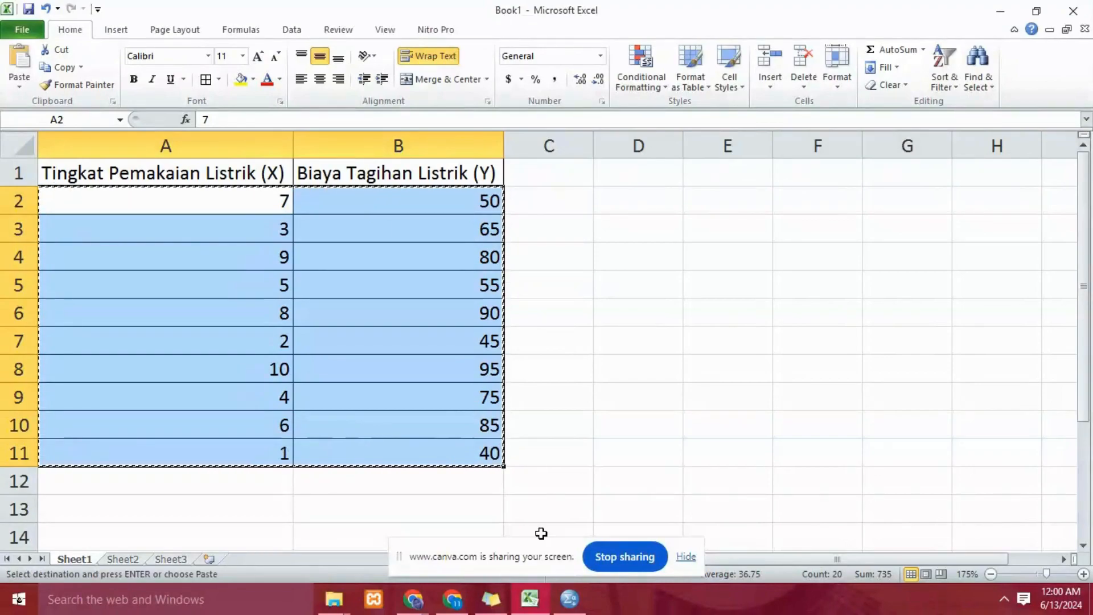
- Return to the SPSS Data Editor and paste the copied values starting at row 1 of variable x
mouse_move(554, 589)
click(529, 559)
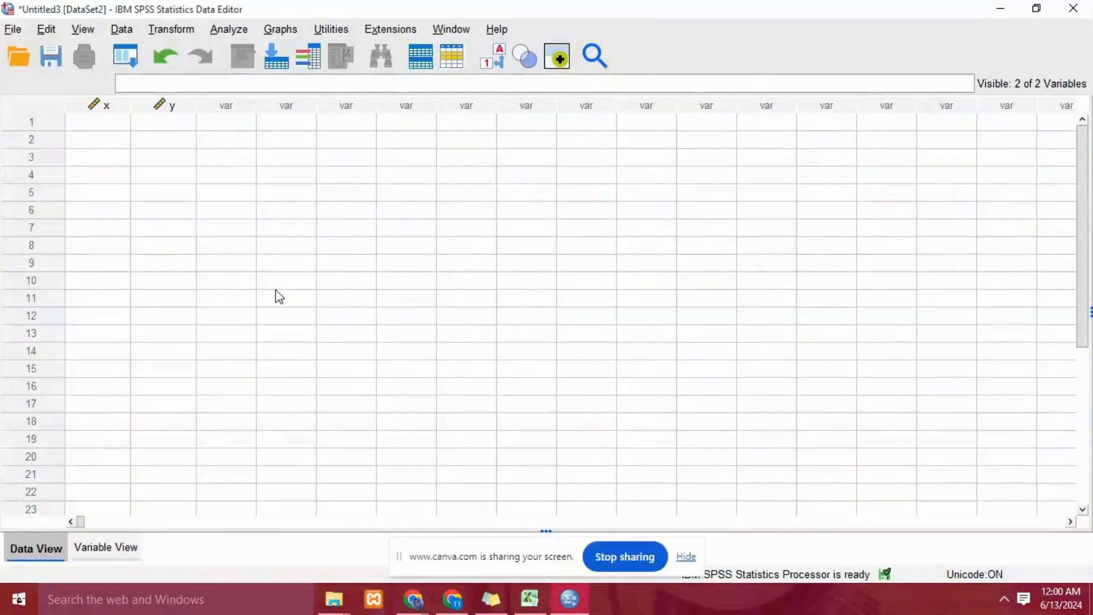
click(106, 123)
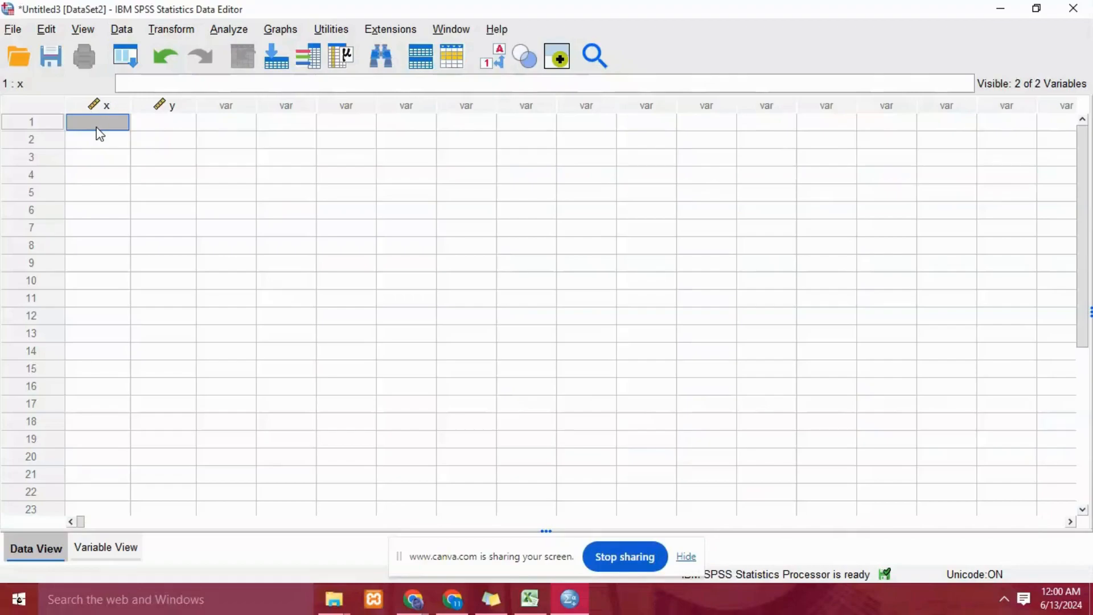
key(ctrl+v)
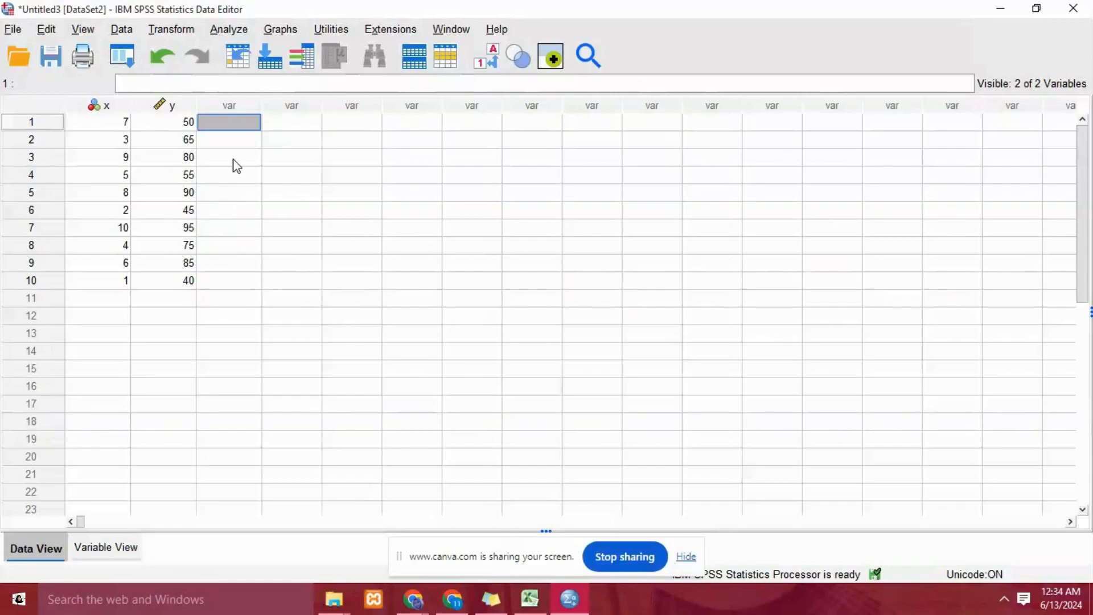
- Set up a Linear Regression with Tingkat Pemakaian Listrik [x] as independent and Biaya tagihan Listrik [y] as dependent variable
click(234, 31)
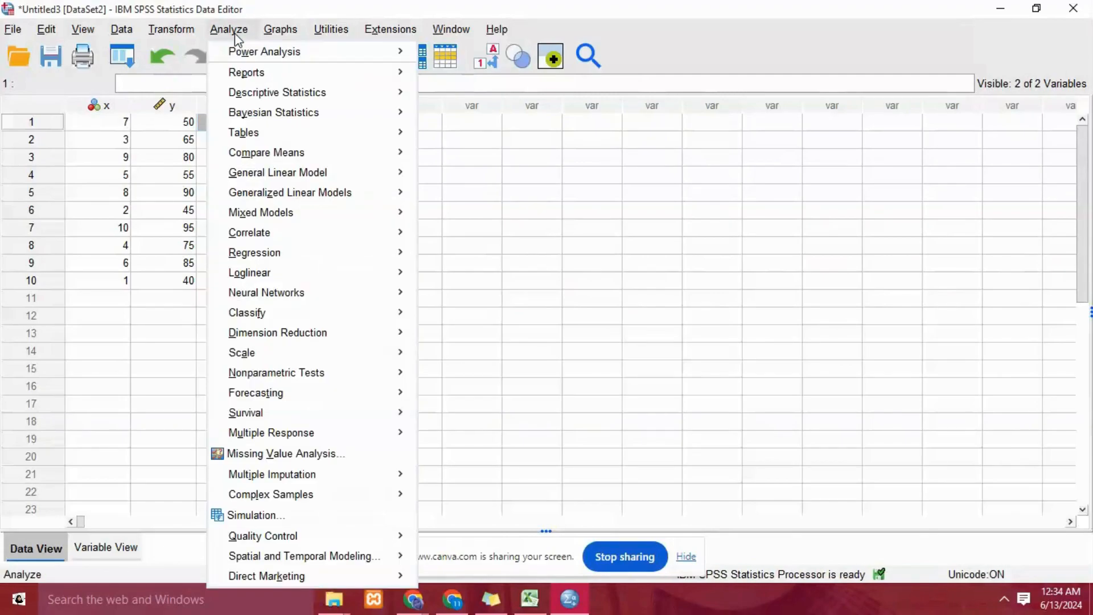
mouse_move(292, 251)
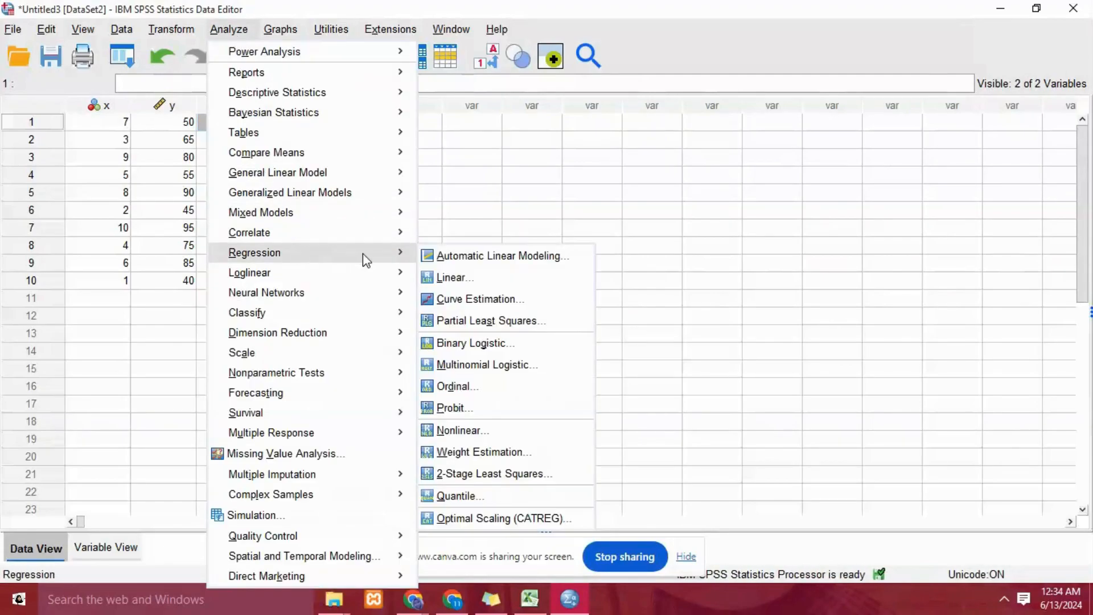
click(443, 277)
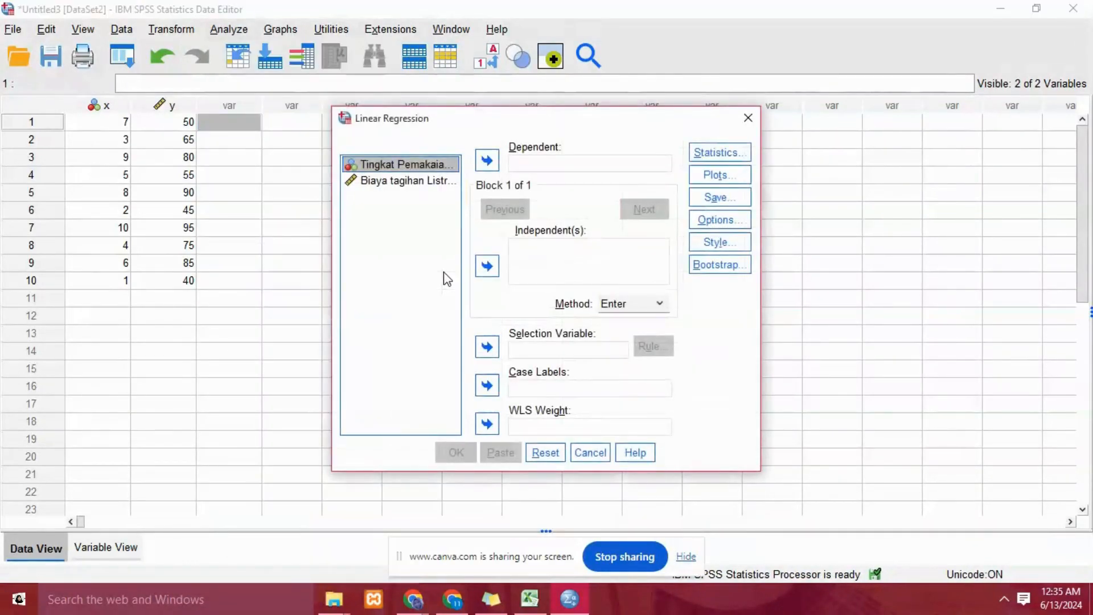
drag(637, 116, 599, 131)
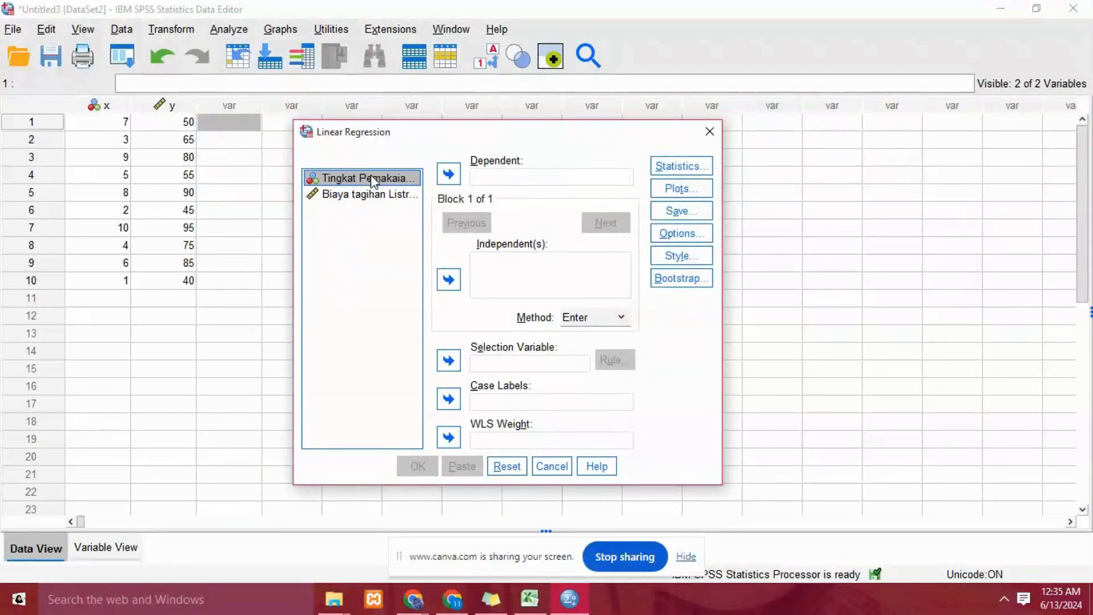
click(449, 280)
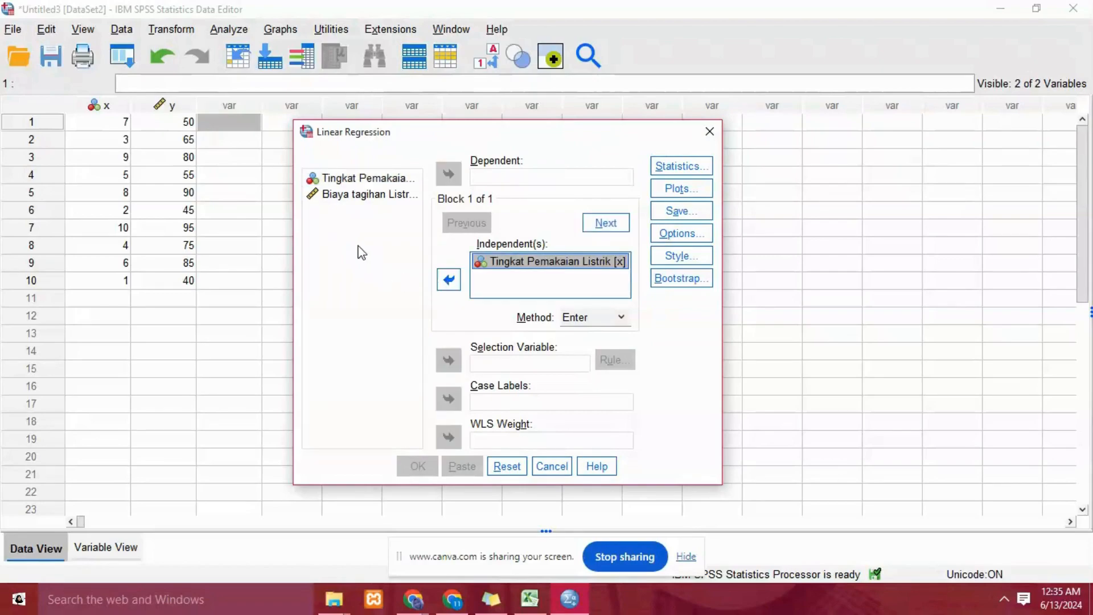
click(370, 195)
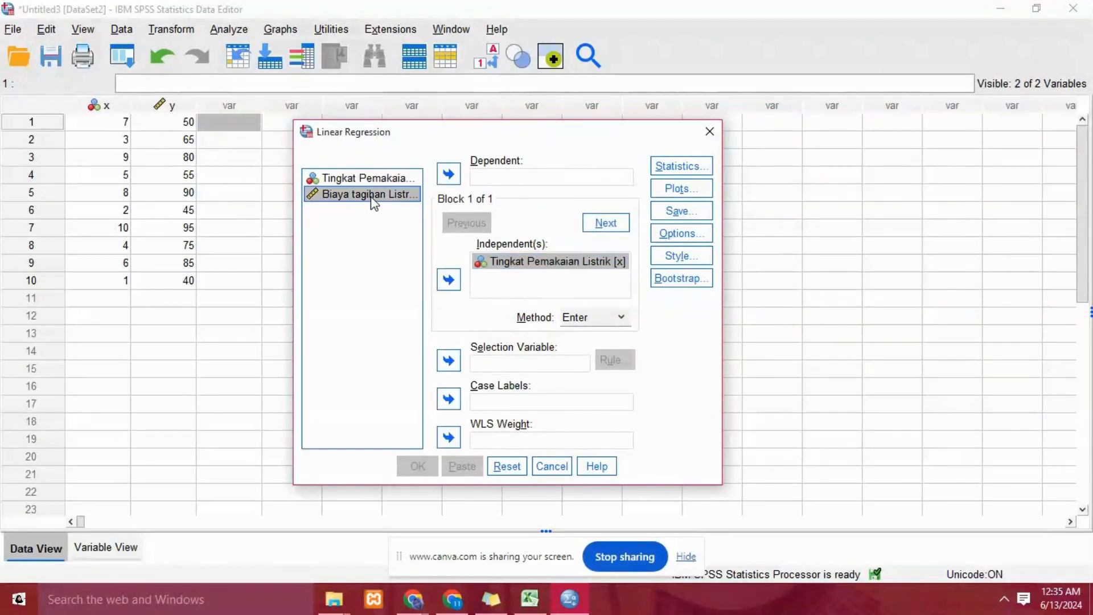
click(449, 175)
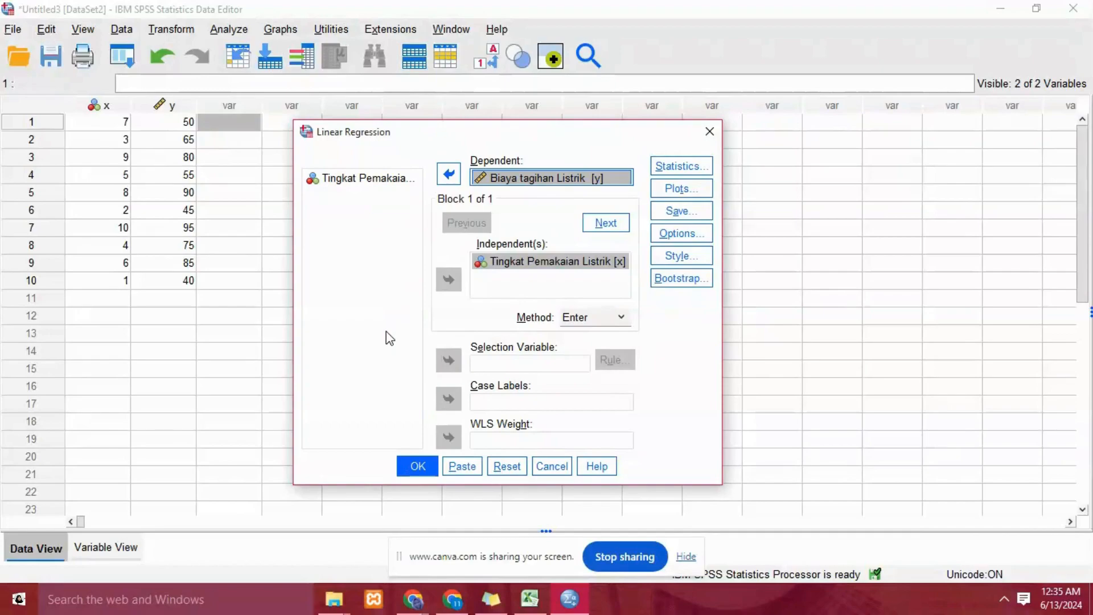
- Run the linear regression with unstandardized residuals saved to the dataset, and return from the output to the data
click(670, 212)
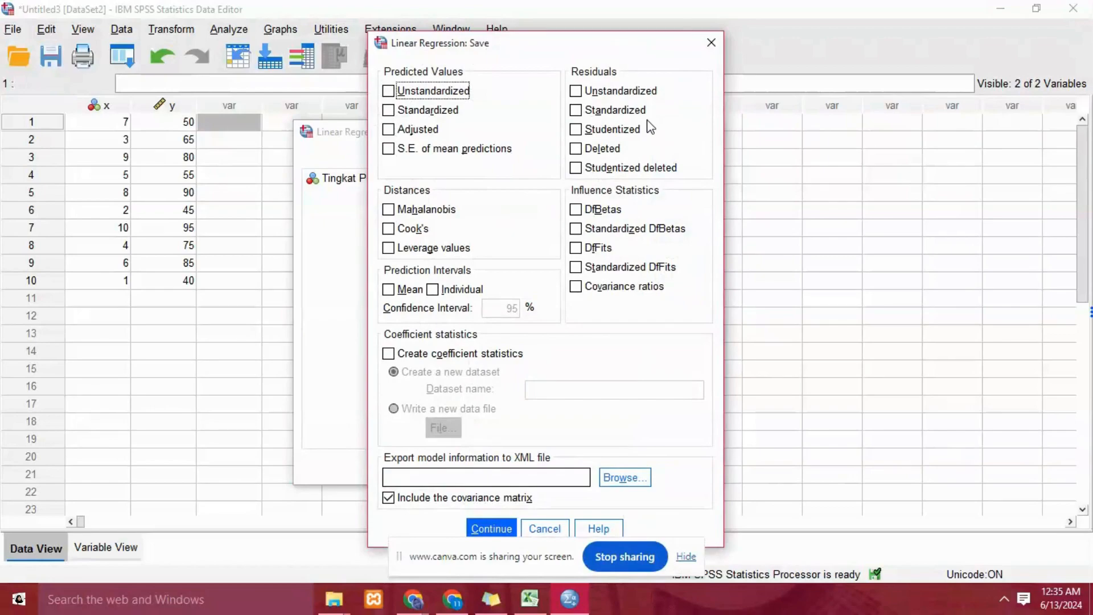
click(576, 91)
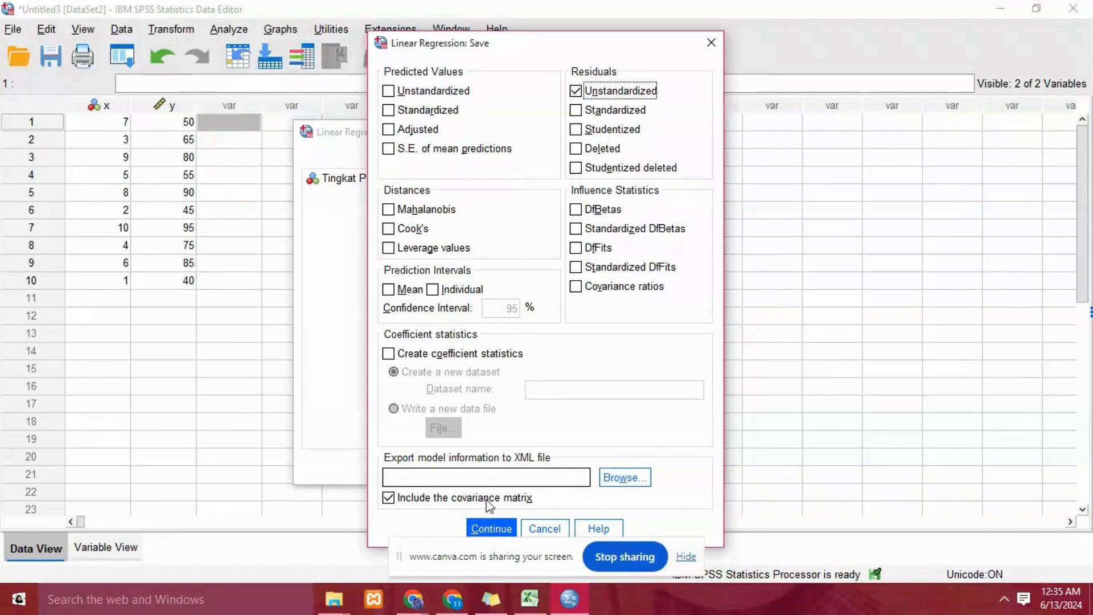
click(486, 529)
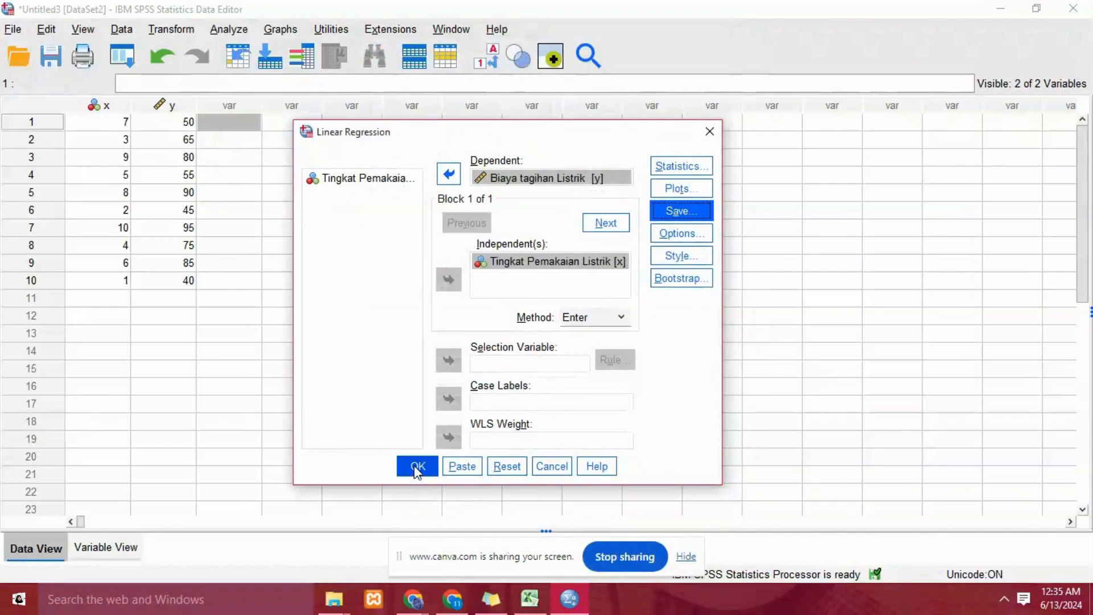
click(415, 466)
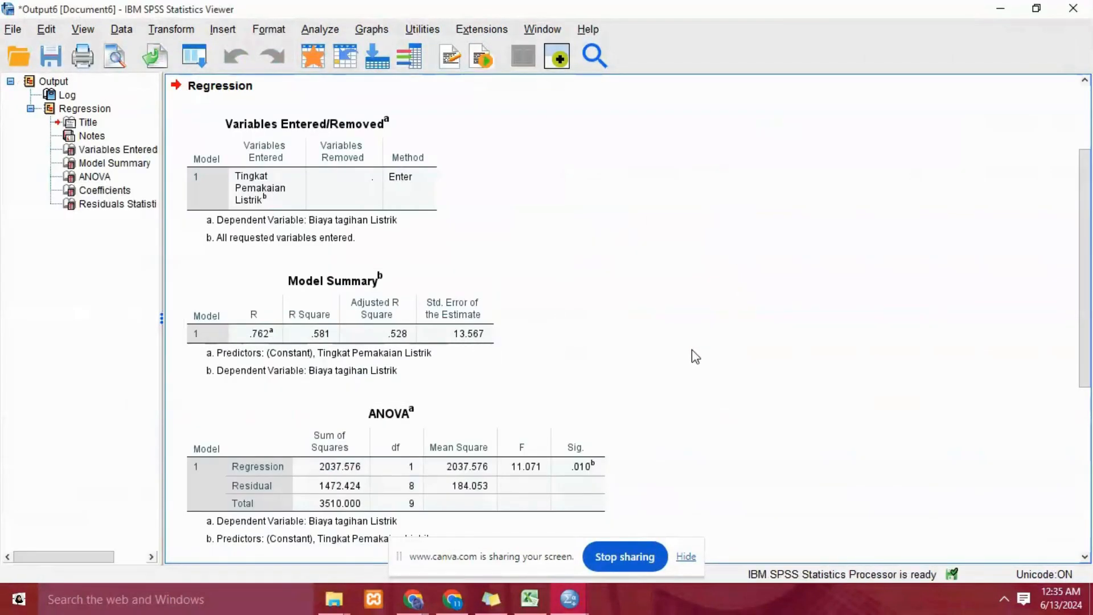
drag(1087, 213, 1078, 118)
click(1005, 12)
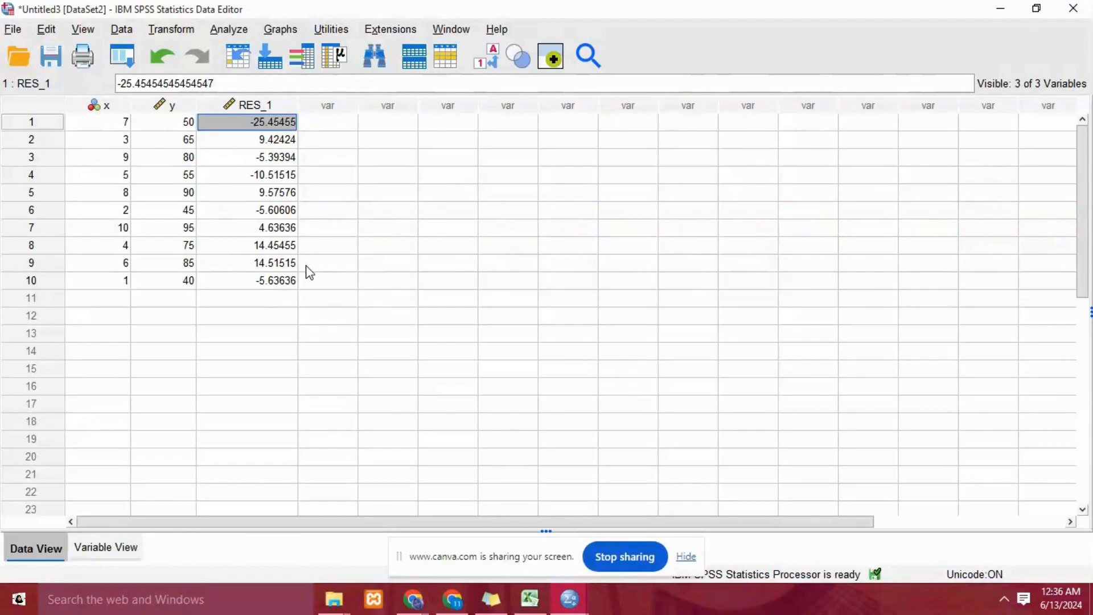
- Run the legacy one-sample Kolmogorov-Smirnov test on Unstandardized Residual [RES_1] with the Normal test distribution
click(239, 36)
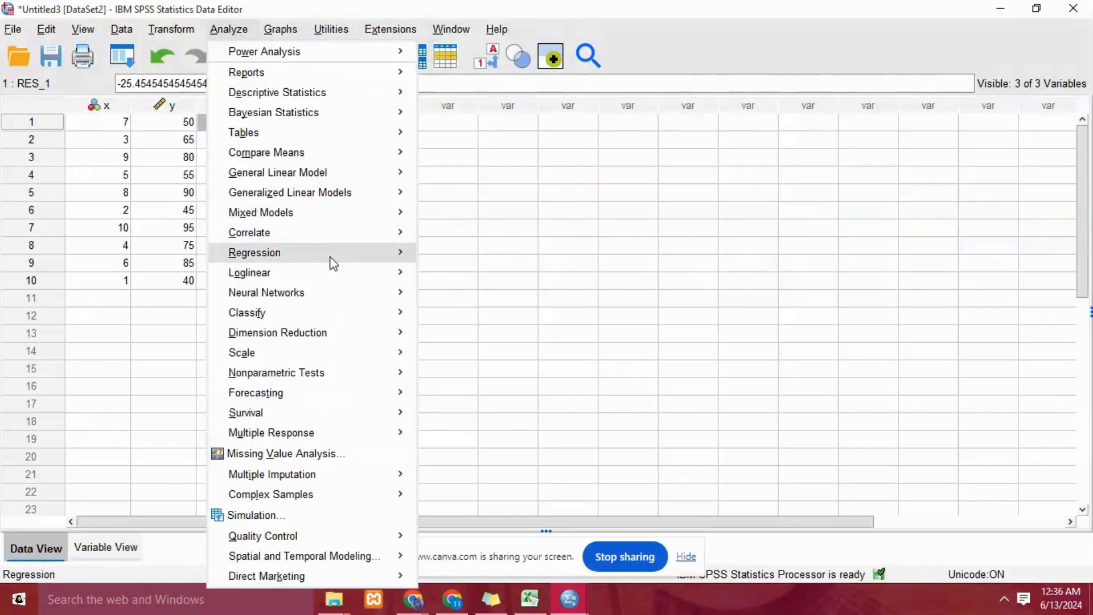
mouse_move(341, 376)
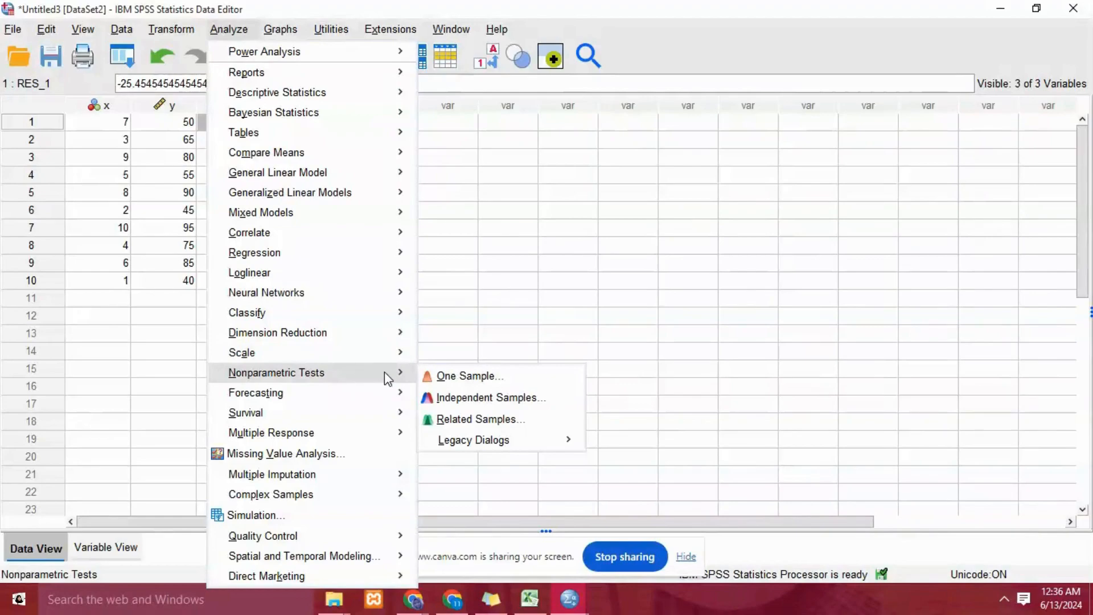
mouse_move(405, 394)
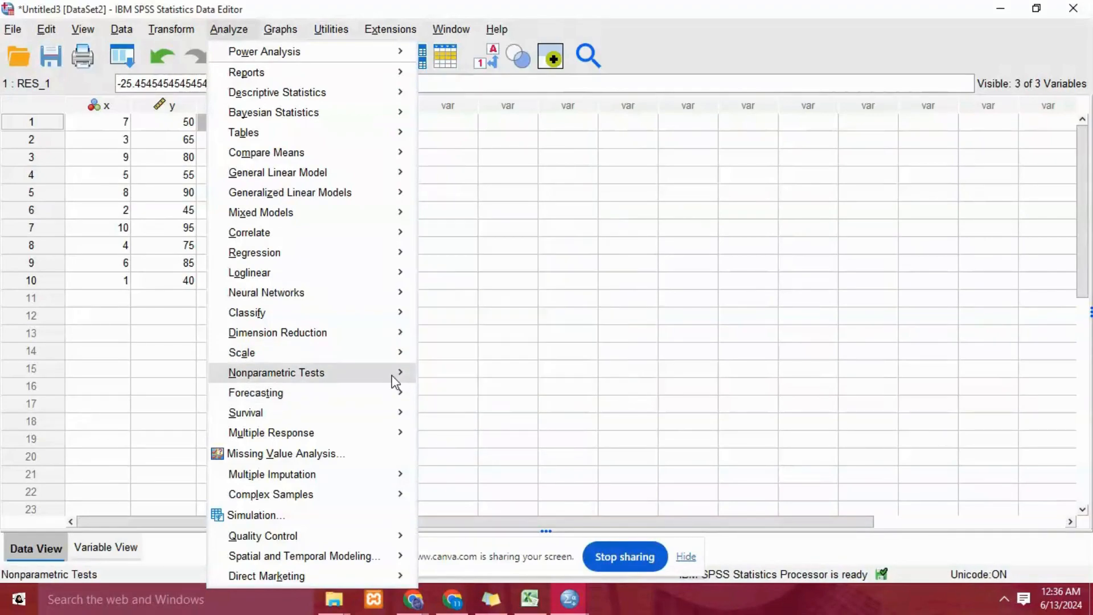
mouse_move(393, 376)
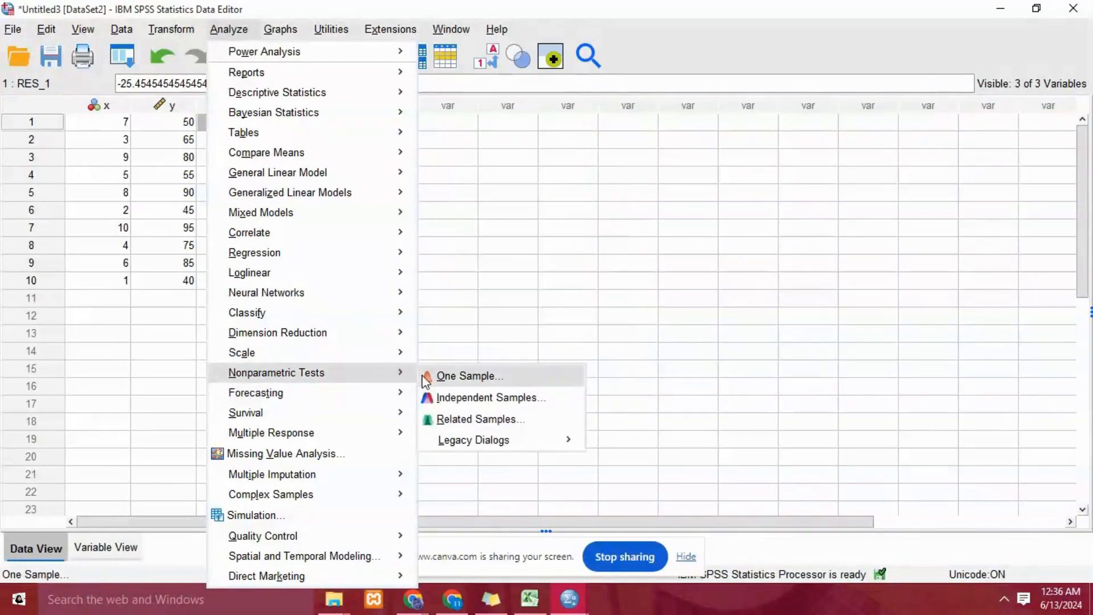
mouse_move(491, 436)
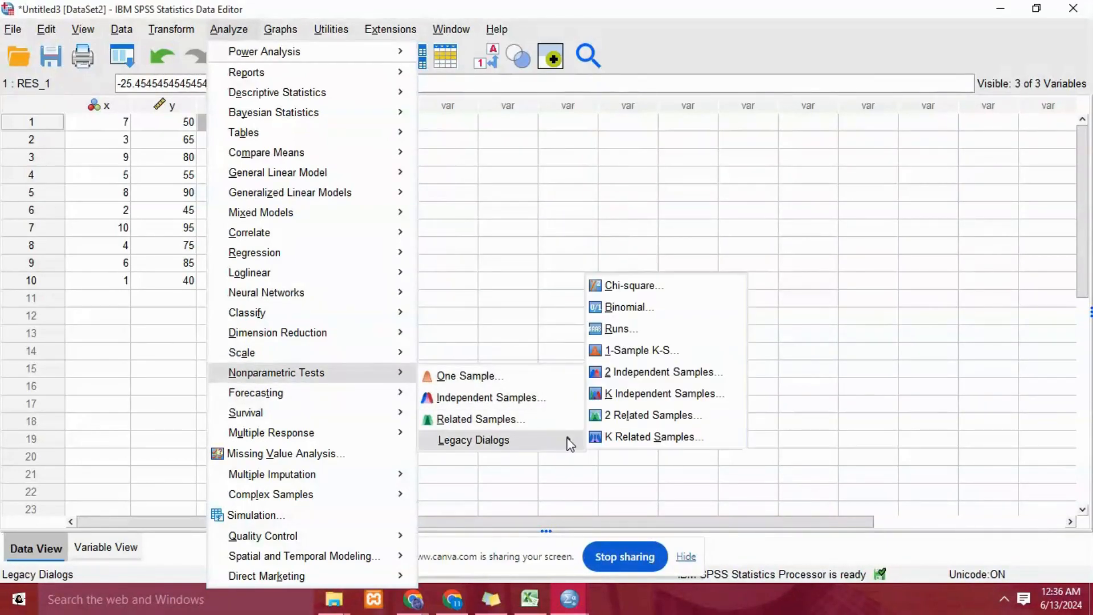
mouse_move(568, 437)
click(612, 359)
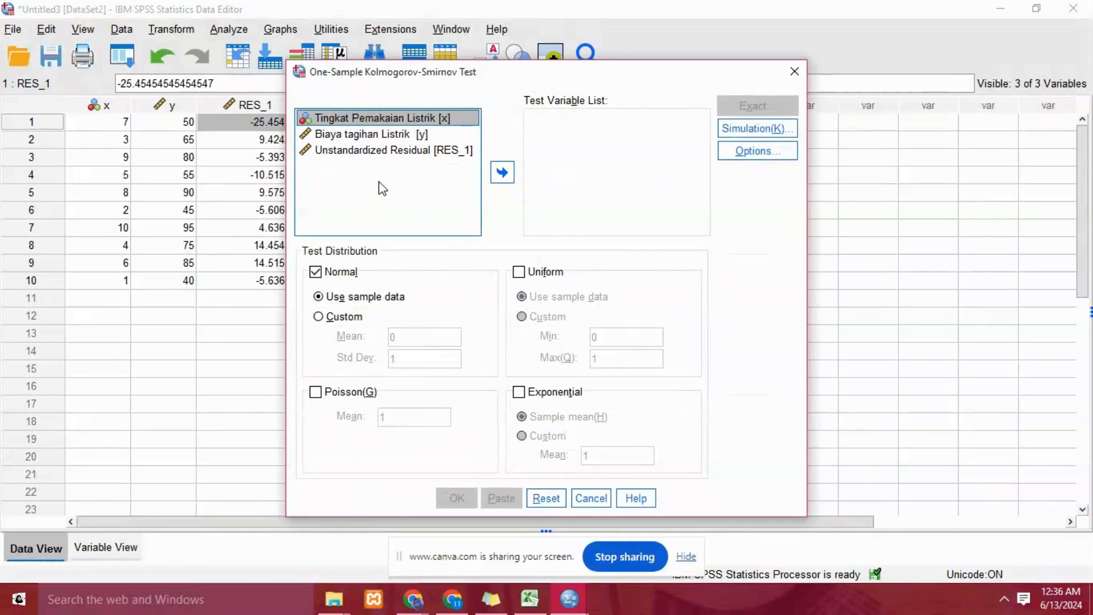
click(386, 153)
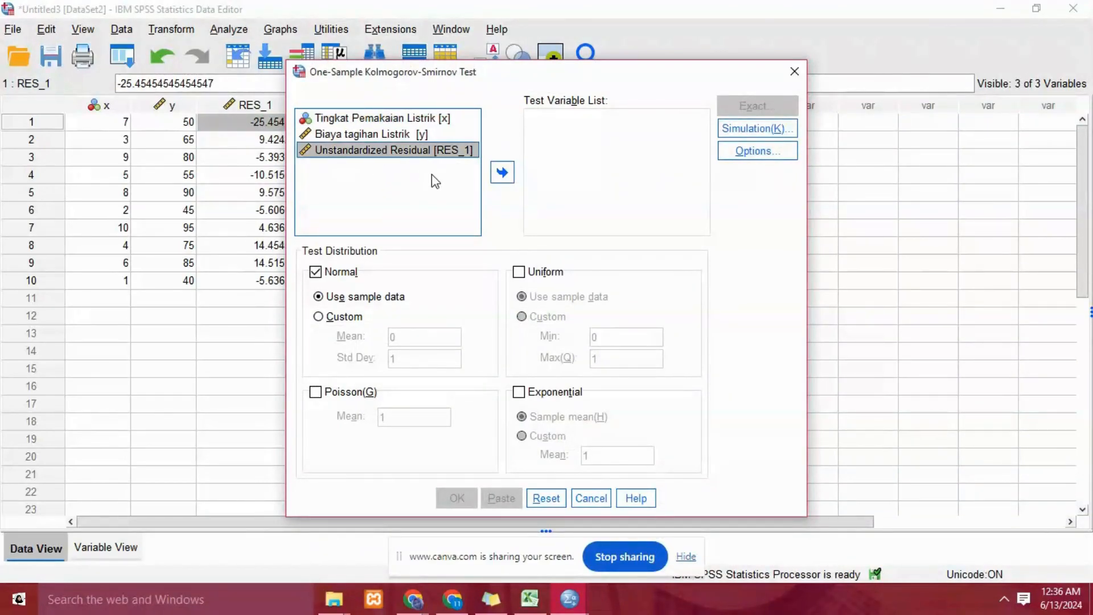
click(503, 174)
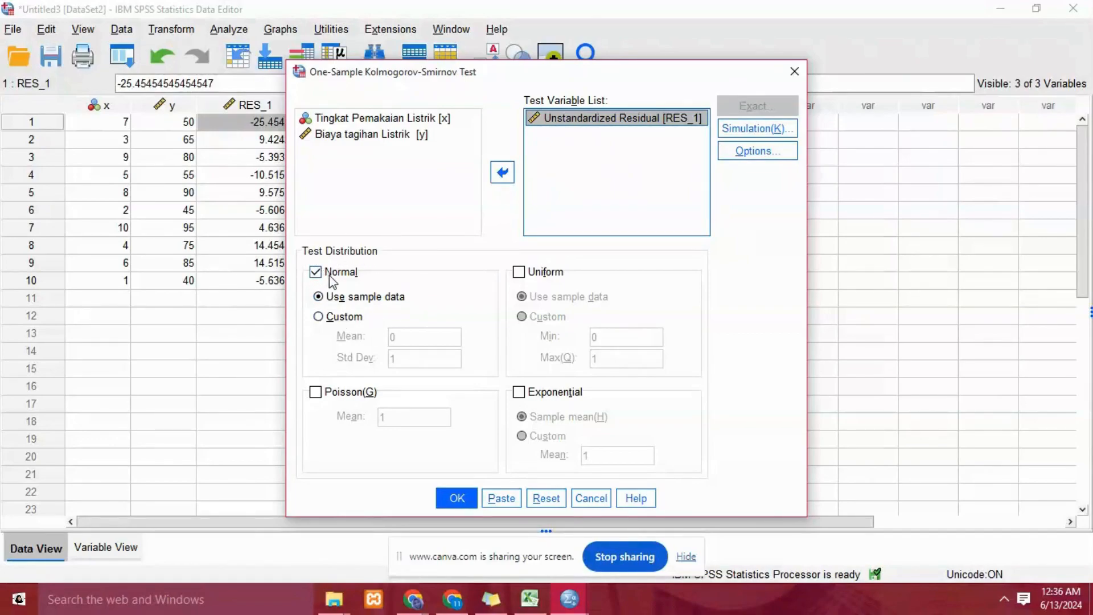
click(468, 493)
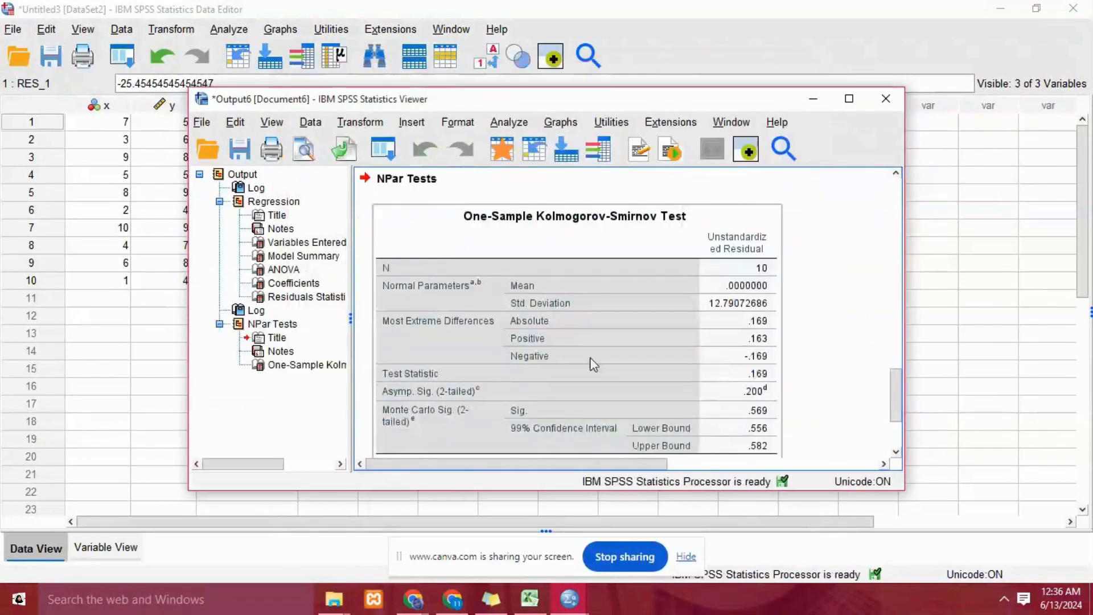
- Examine the One-Sample Kolmogorov-Smirnov Test table and its significance row, and maximize the output viewer window
drag(897, 382, 900, 384)
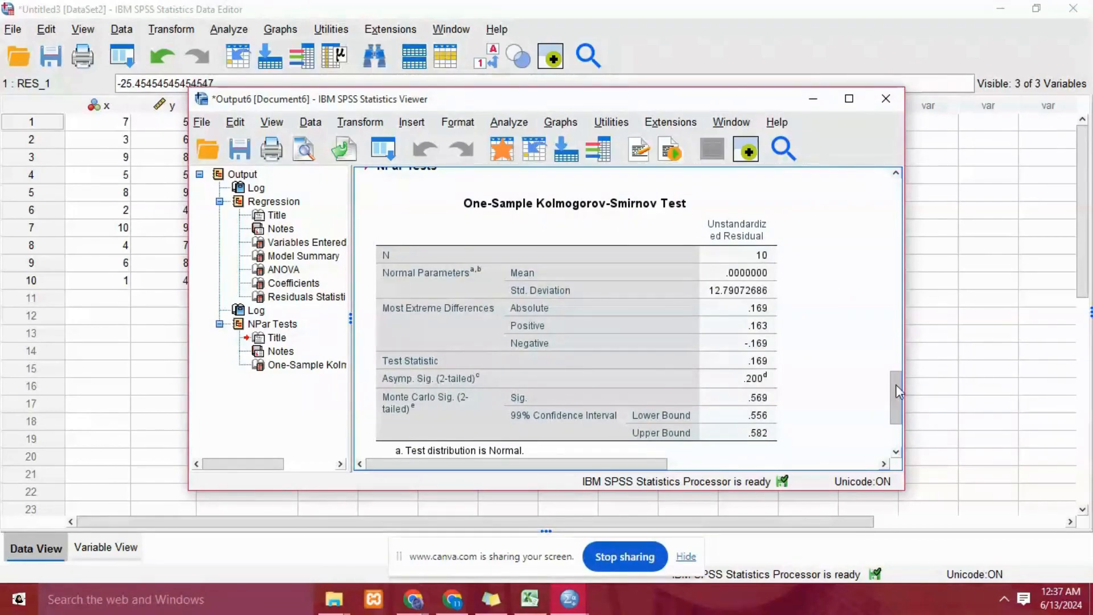
drag(898, 392, 899, 395)
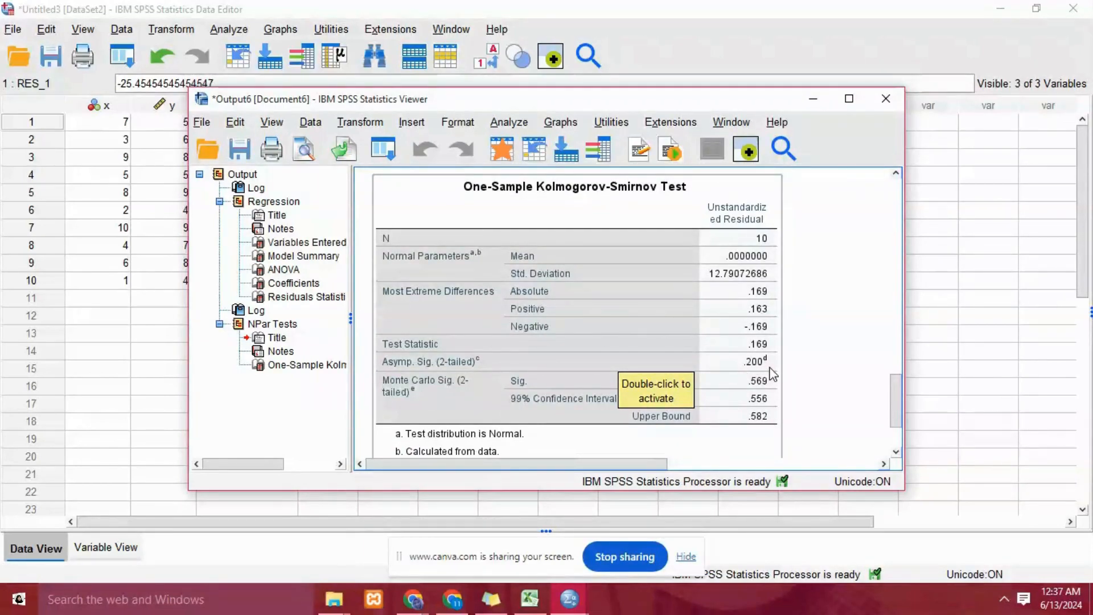
click(849, 98)
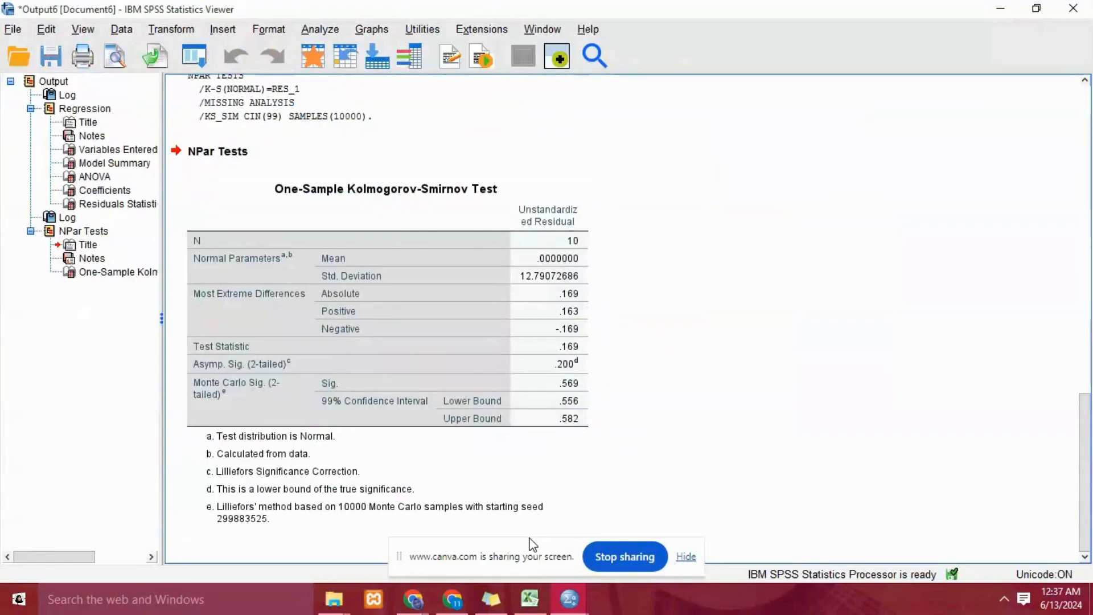
- Bring up the sticky note "DASAR PENGAMBILAN KEPUTUSAN" and move it clear of the test table to compare the significance with the 0,05 rule
click(491, 599)
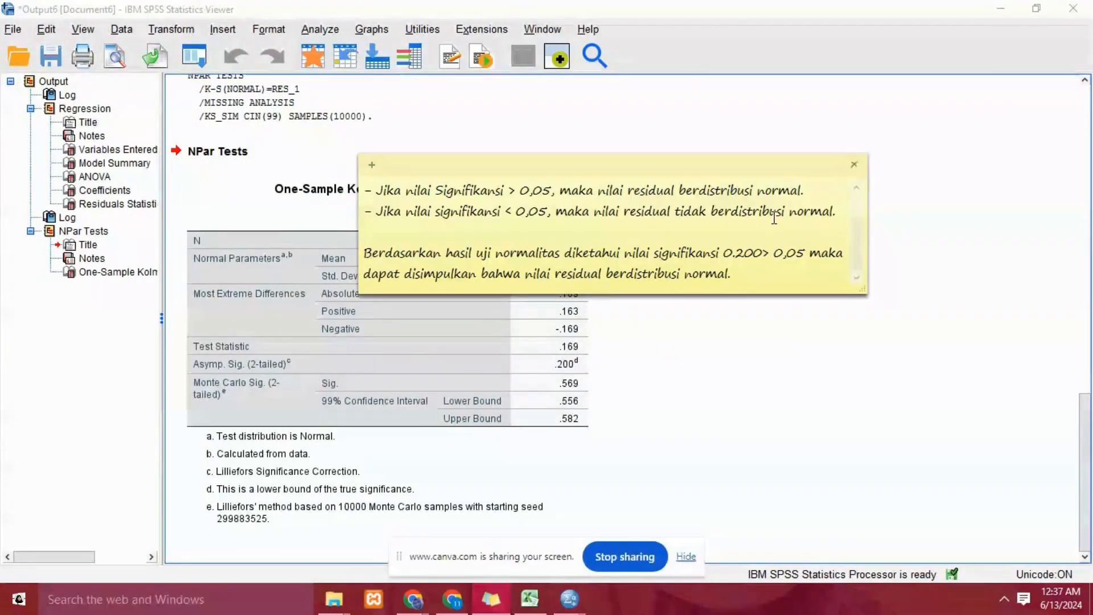
drag(852, 230, 855, 202)
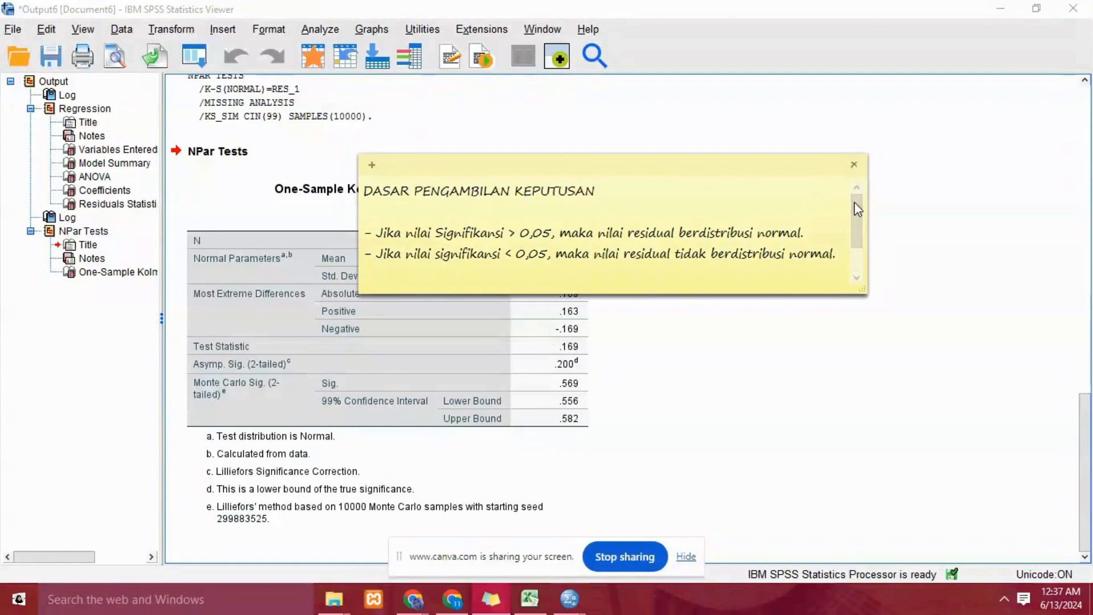
drag(820, 165, 841, 84)
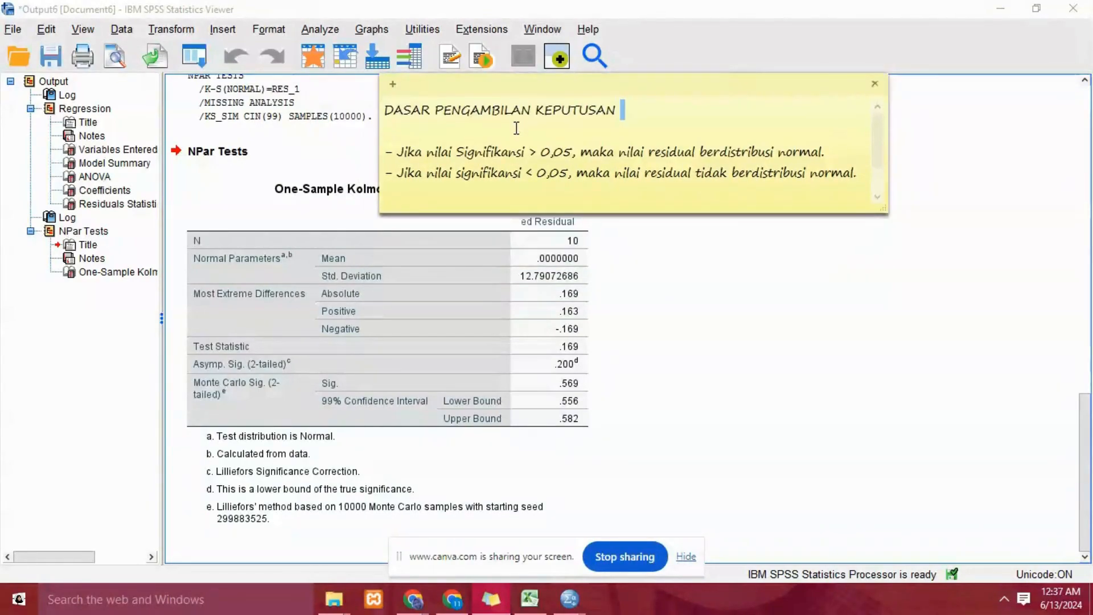
drag(788, 81, 858, 57)
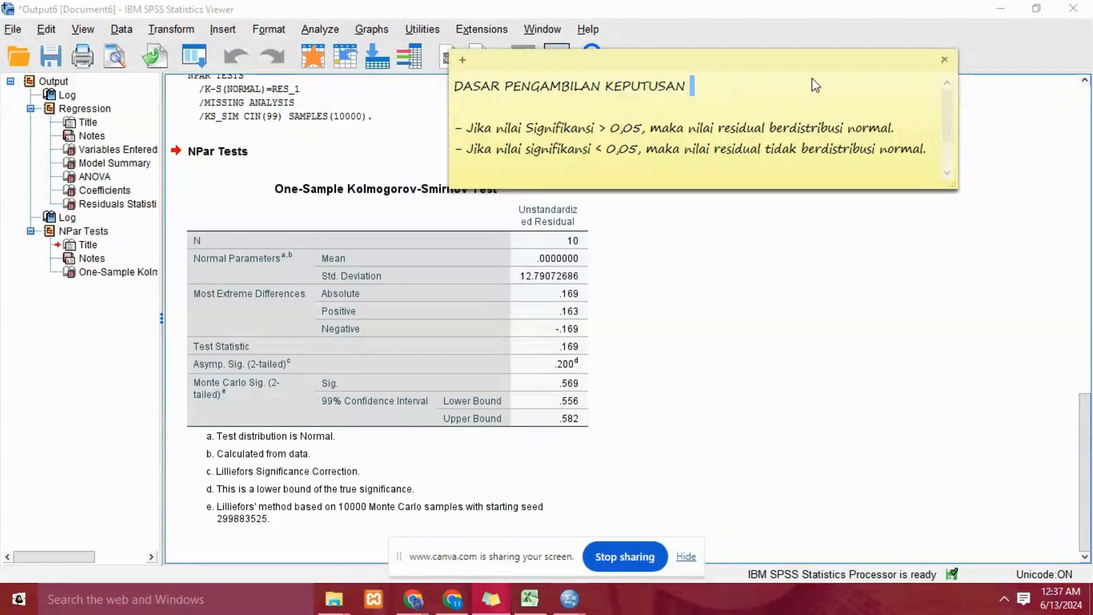
click(591, 197)
click(496, 176)
- Review the regression output from Variables Entered/Removed, Model Summary and ANOVA to Coefficients and Residuals Statistics
scroll(955, 168, down, 3)
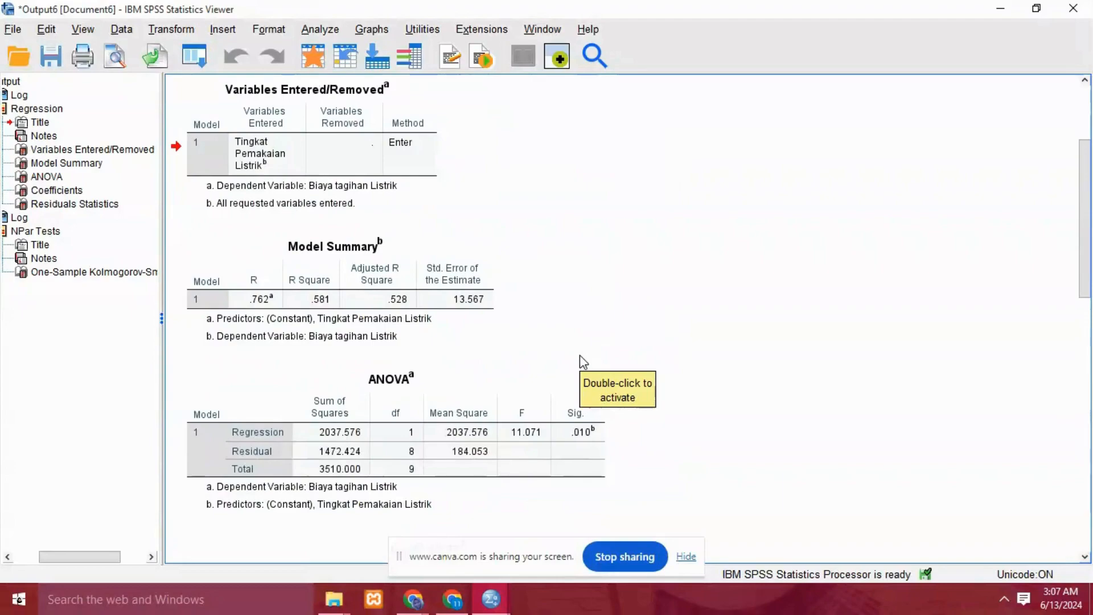
scroll(584, 362, up, 1)
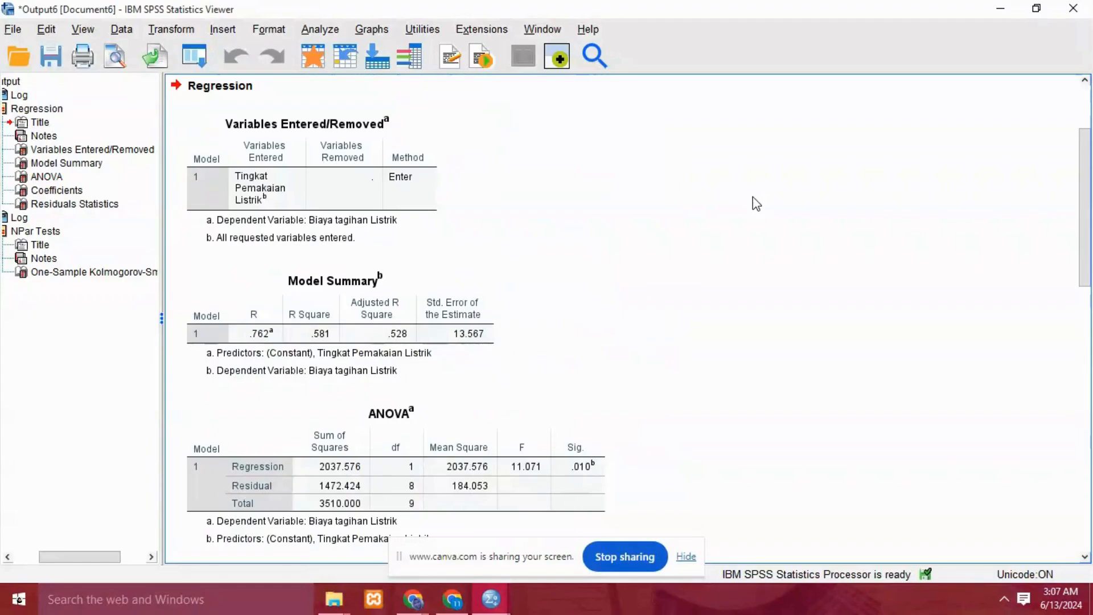
key(Down)
key(Down)
key(Down)
key(Down)
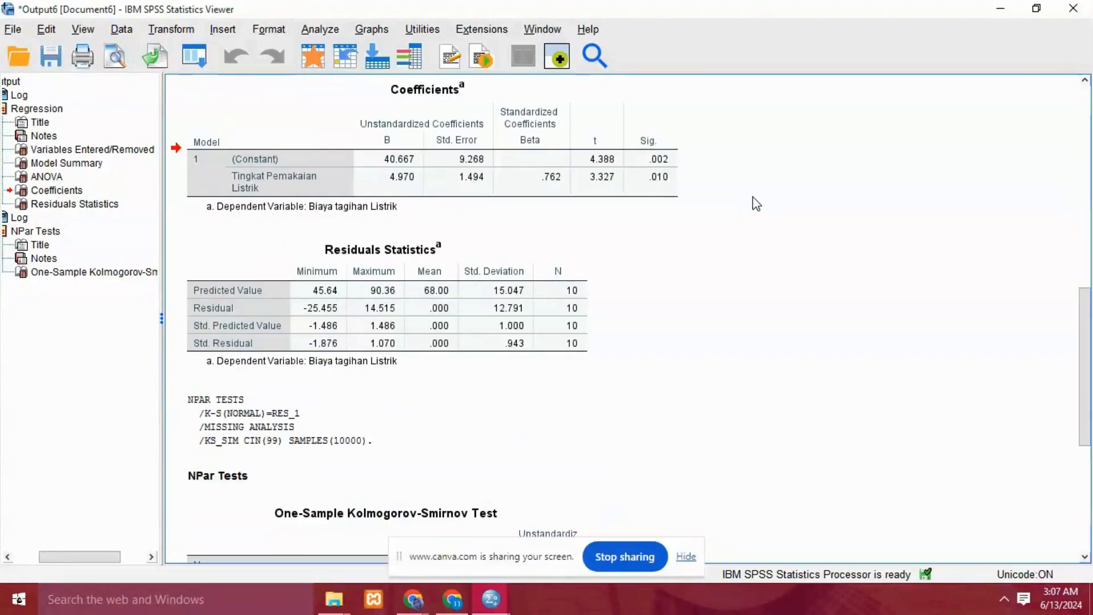
key(Up)
key(Up)
key(Up)
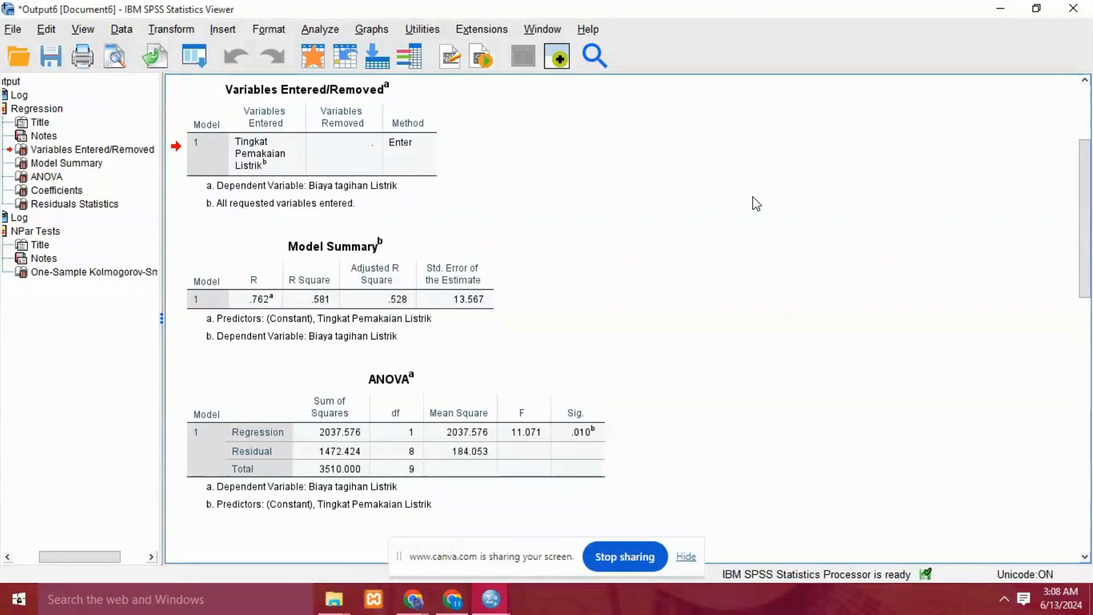
key(Down)
key(Down)
key(Down)
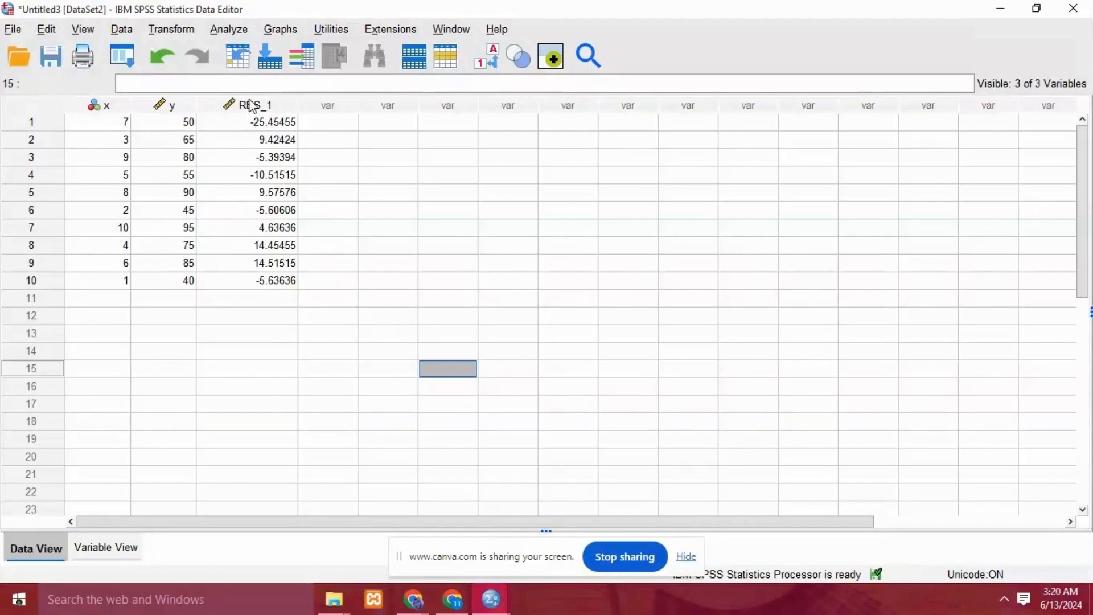
- Run a two-tailed Pearson bivariate correlation between Tingkat Pemakaian Listrik [x] and Biaya tagihan Listrik [y], and inspect the Correlations table
click(243, 33)
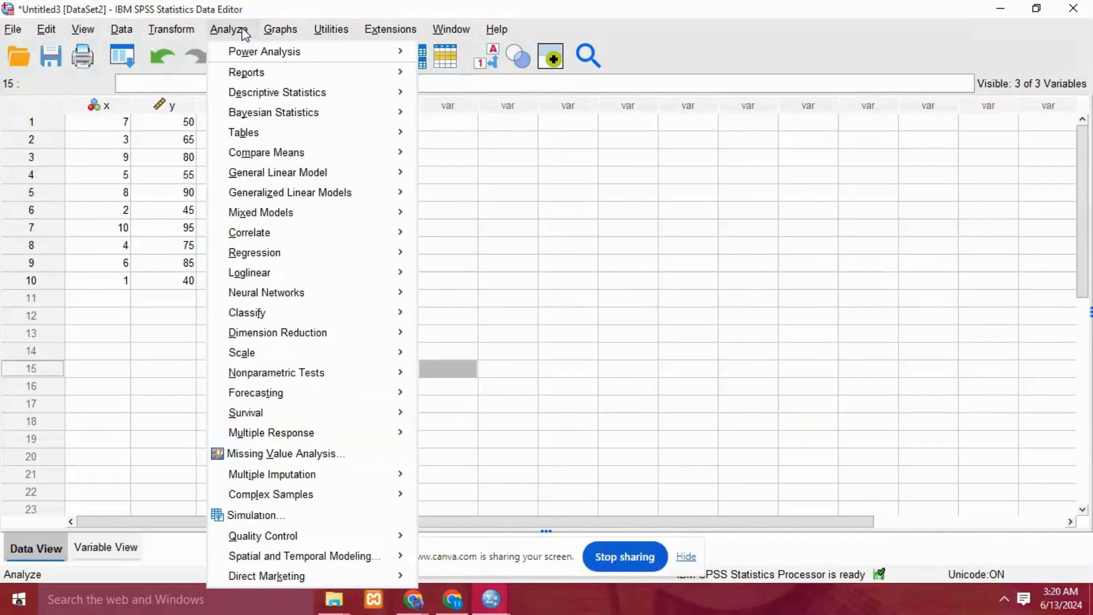
mouse_move(296, 233)
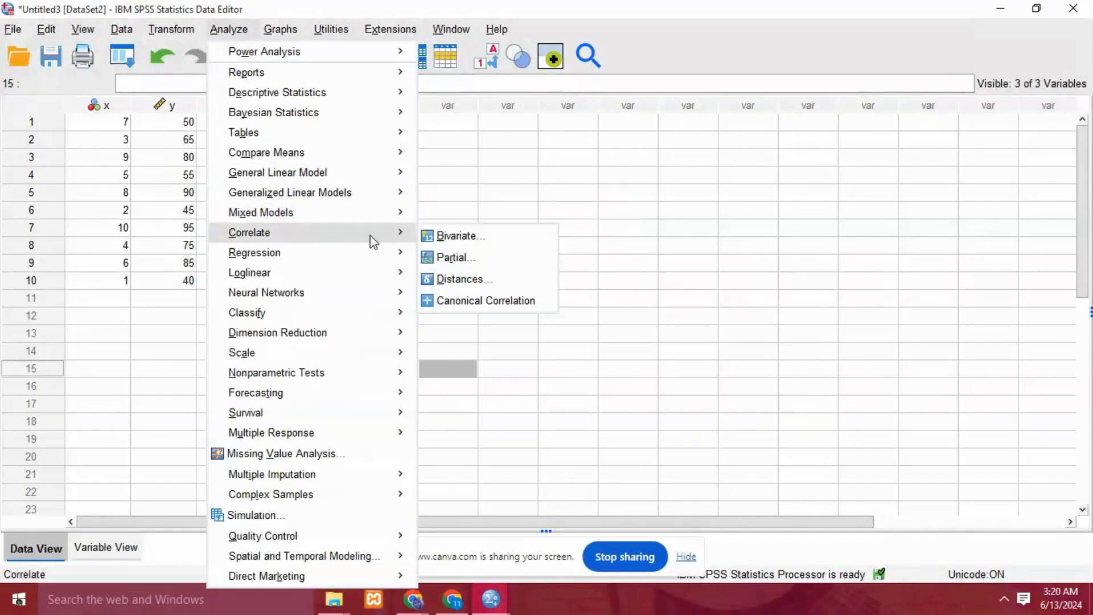
click(453, 235)
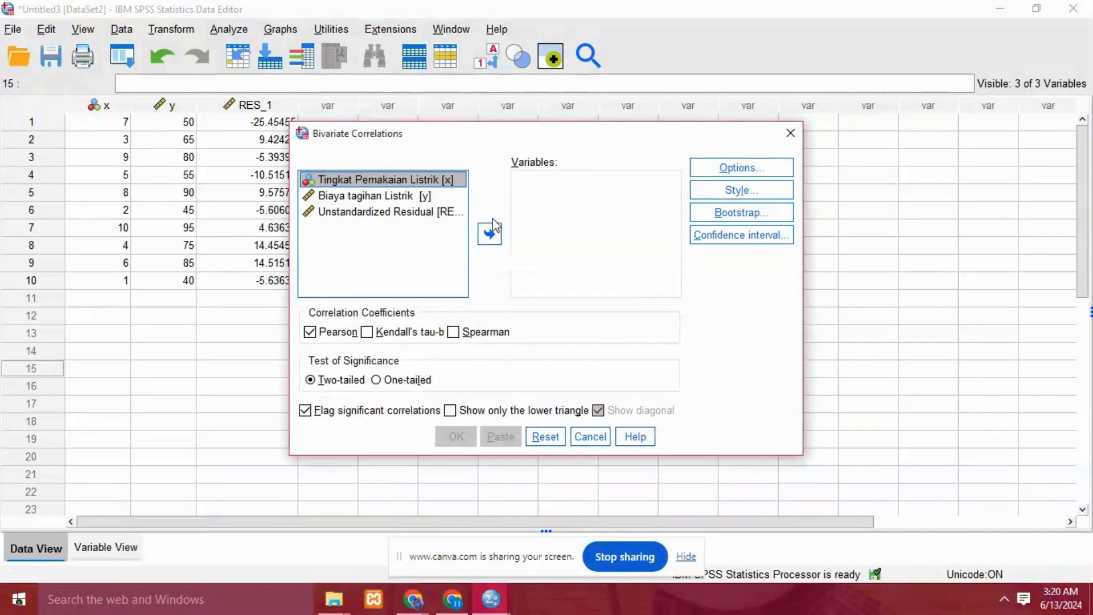
click(446, 194)
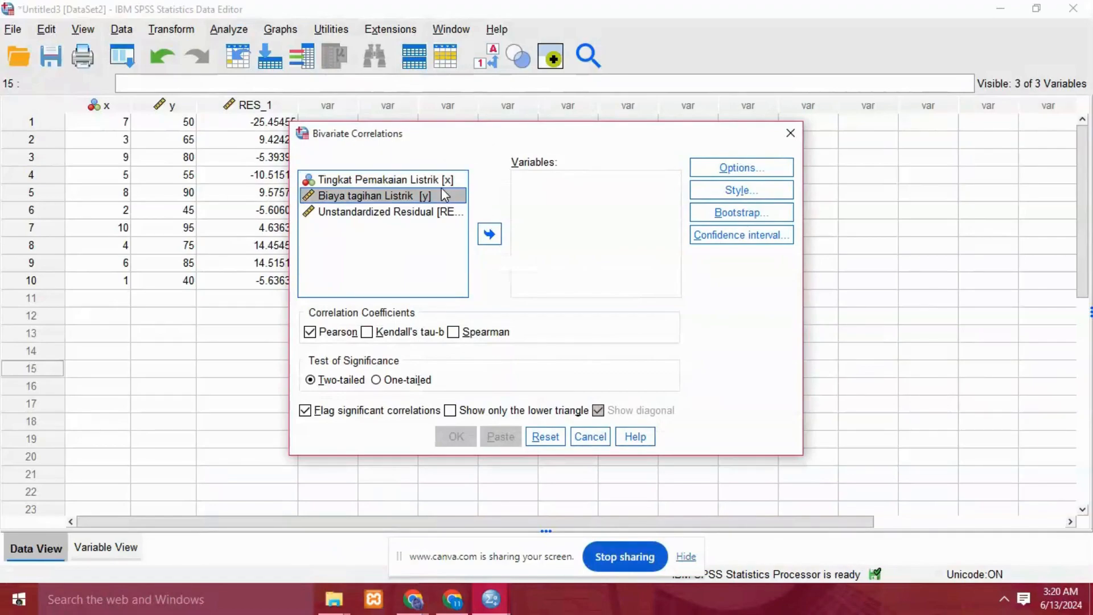
click(447, 180)
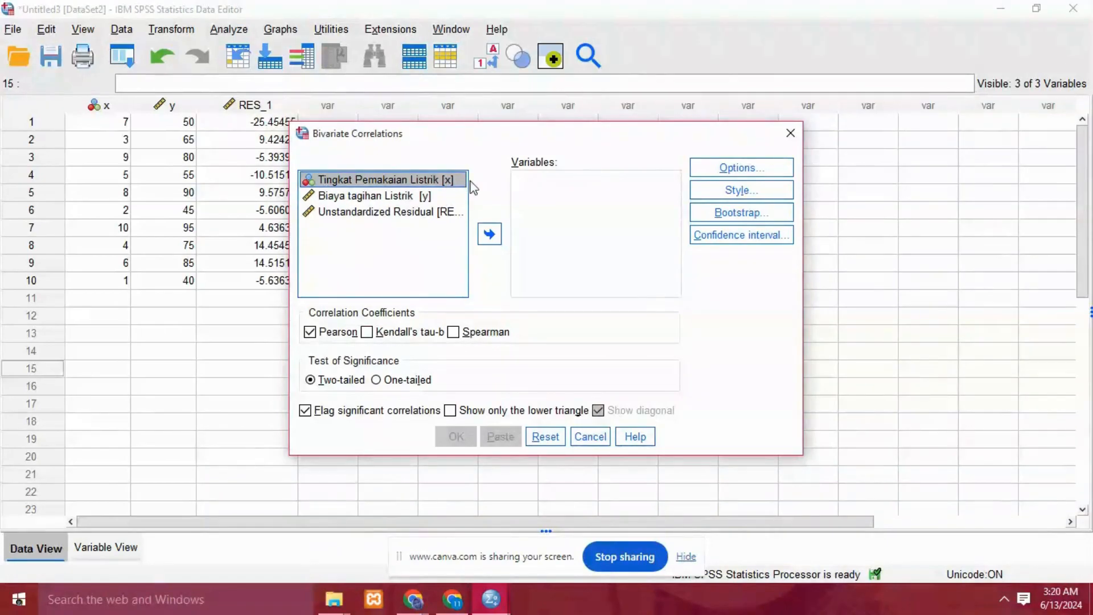
click(495, 240)
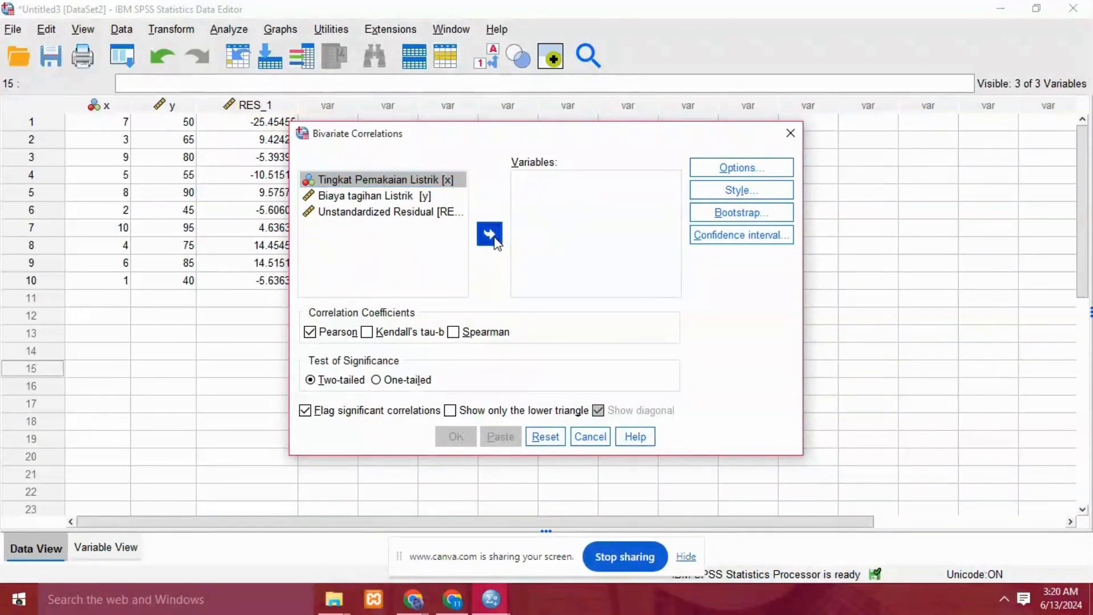
click(456, 179)
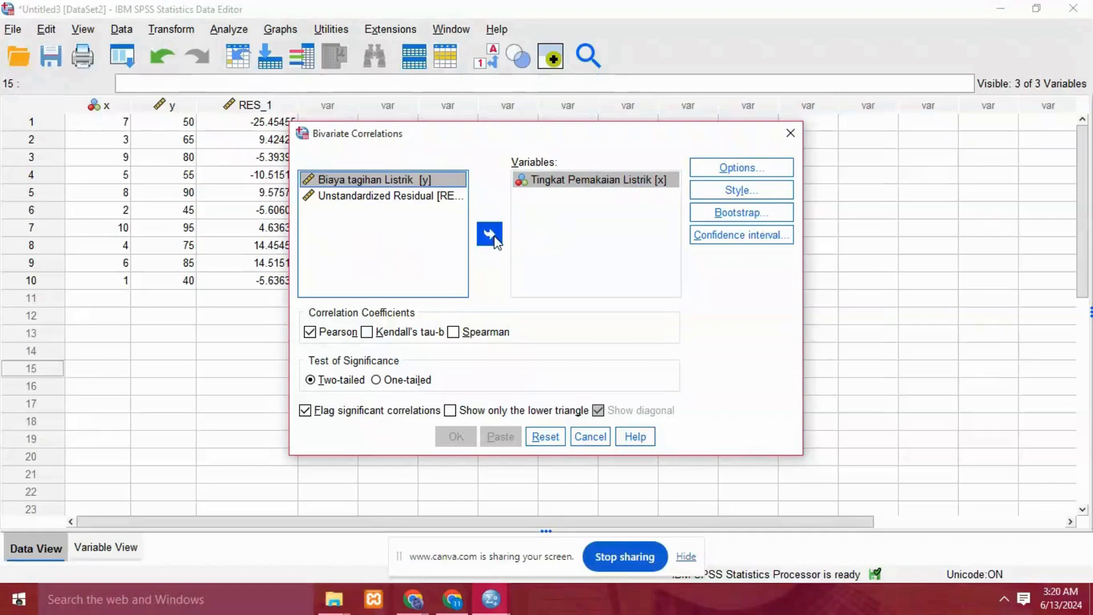
click(490, 235)
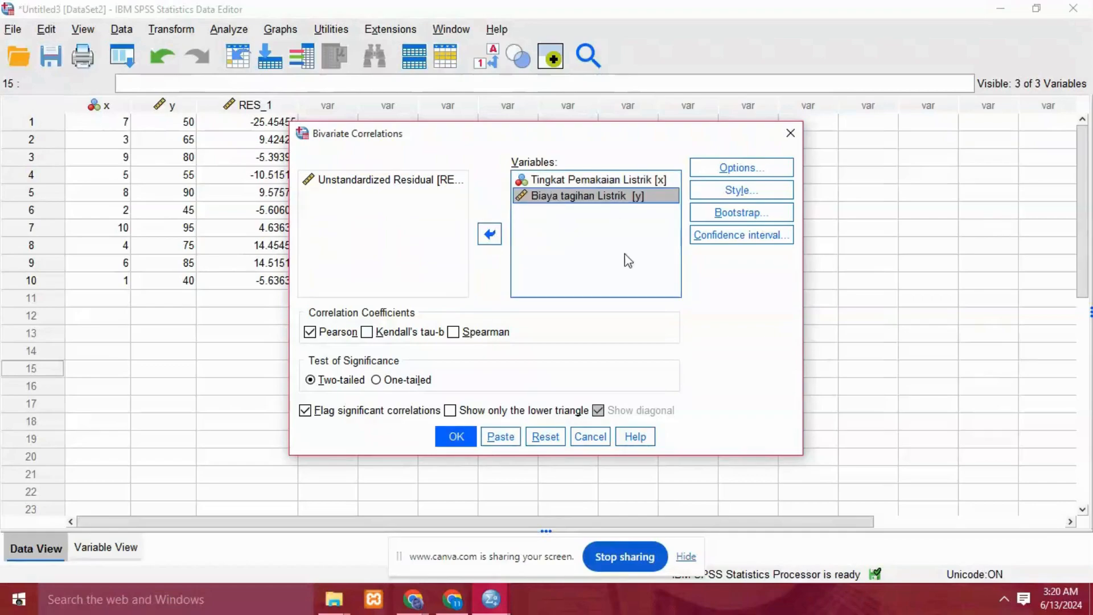
click(468, 433)
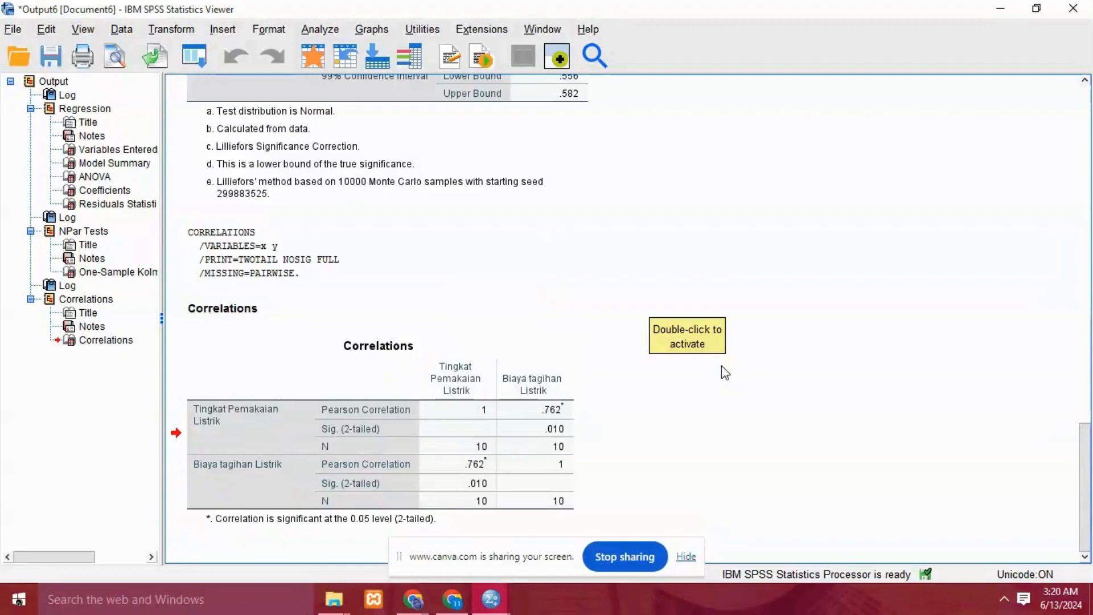
click(493, 430)
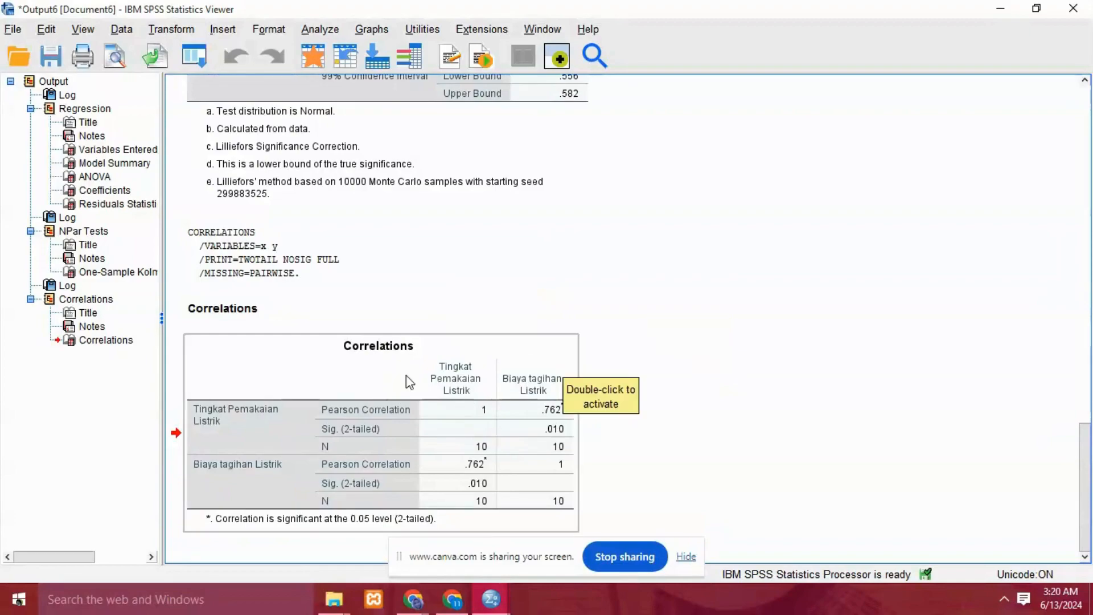
click(646, 447)
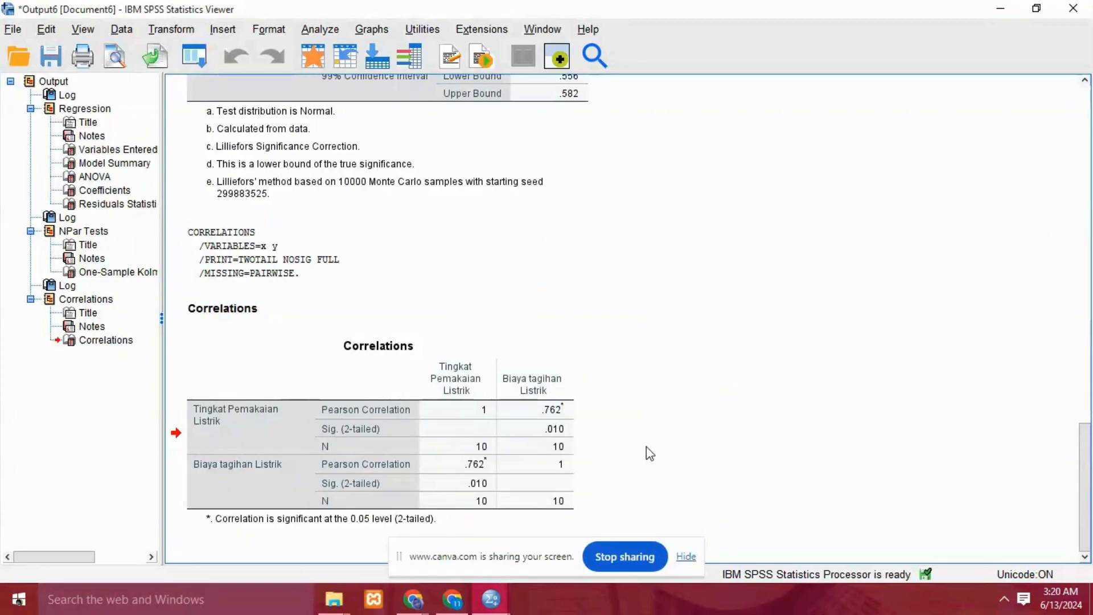